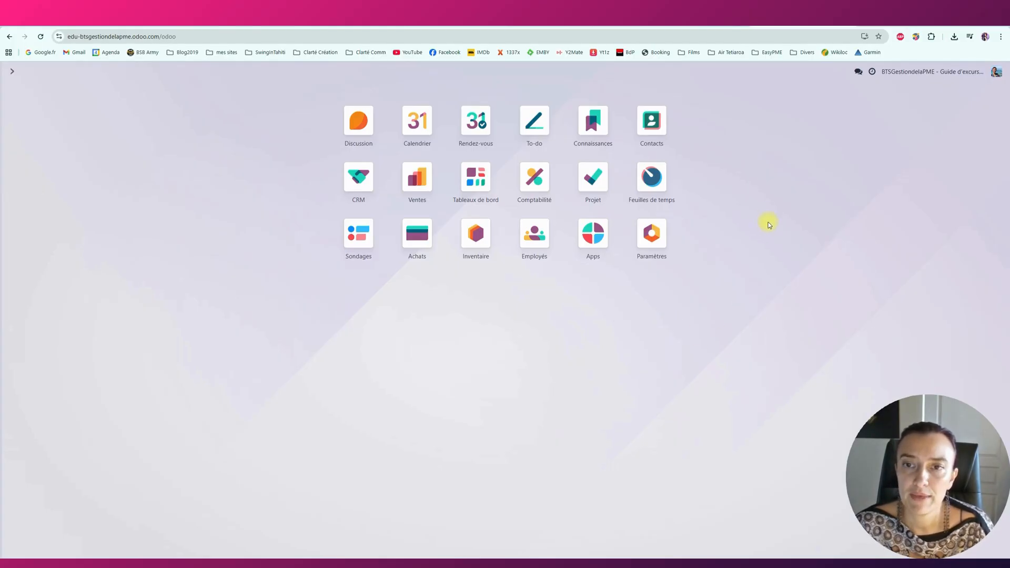
# Open the Contacts app to show the 22 existing contact cards.
pyautogui.click(660, 123)
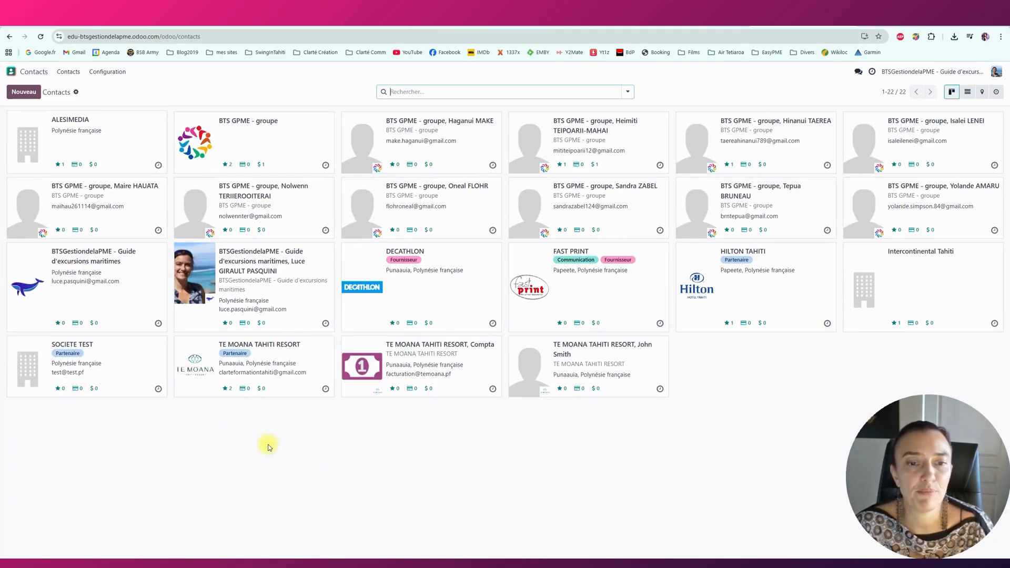
# Start a new contact set to Particulier, with the empty name field ready for input.
pyautogui.click(30, 94)
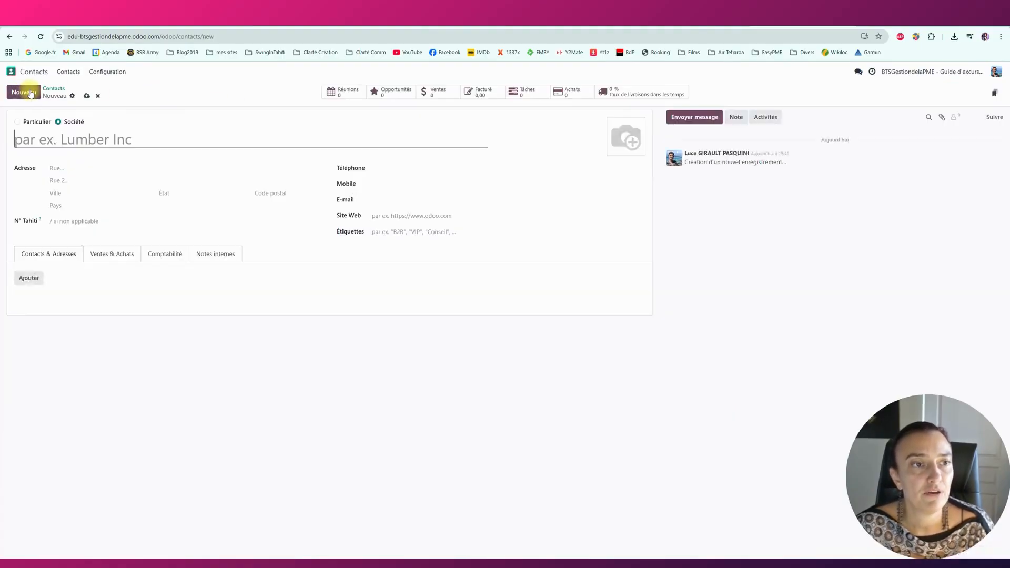
pyautogui.click(44, 125)
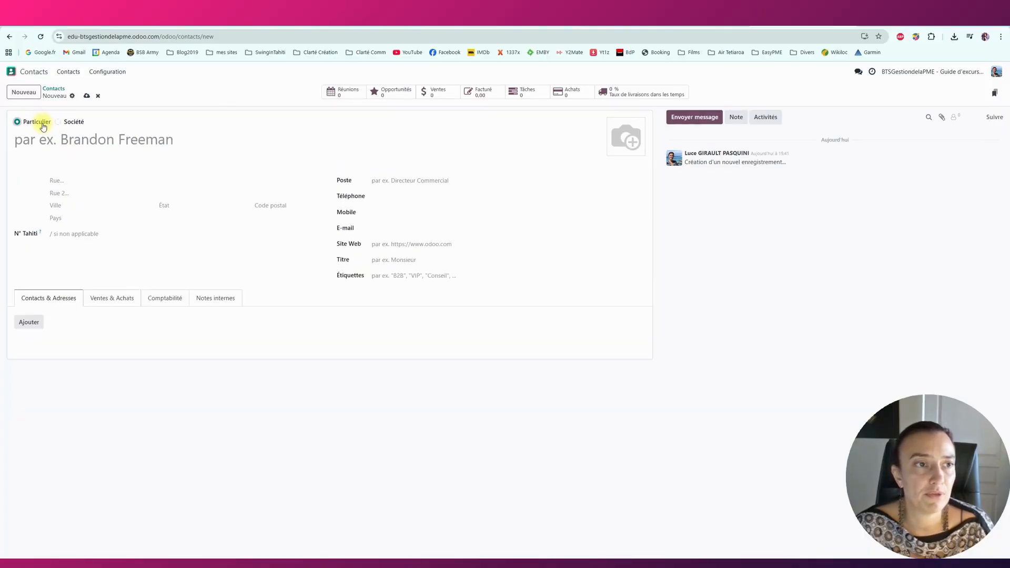
pyautogui.click(67, 122)
pyautogui.click(33, 124)
pyautogui.click(39, 137)
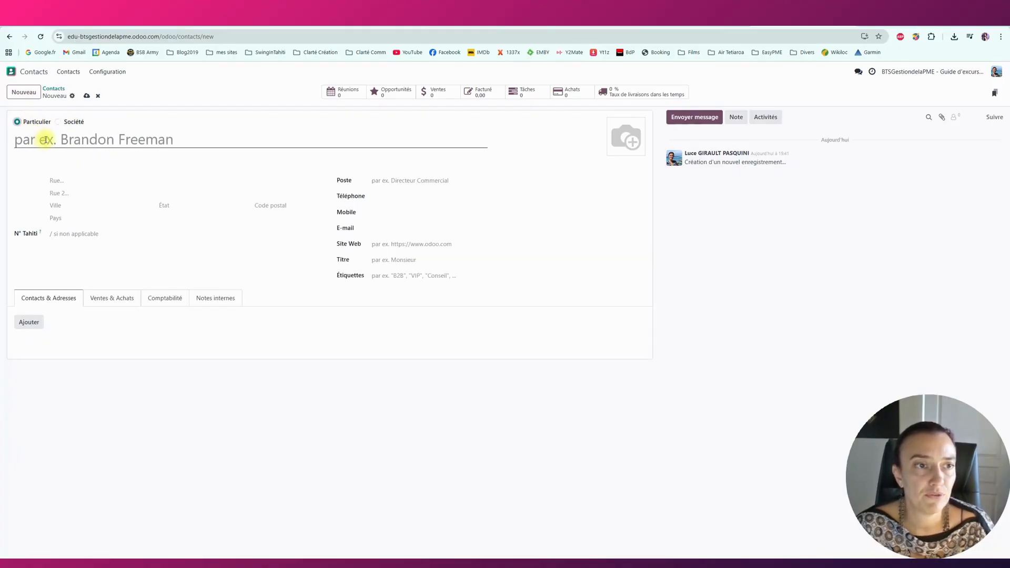
pyautogui.click(62, 140)
pyautogui.click(273, 434)
pyautogui.click(62, 140)
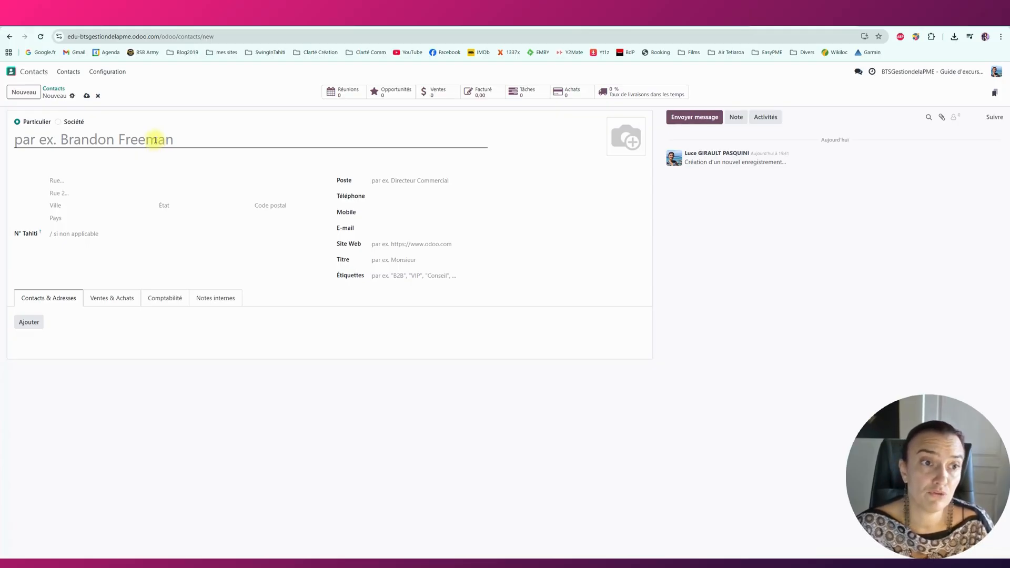
# Enter the contact's full name, a street line, and state Tahiti (PF).
pyautogui.click(156, 139)
pyautogui.write('Jo')
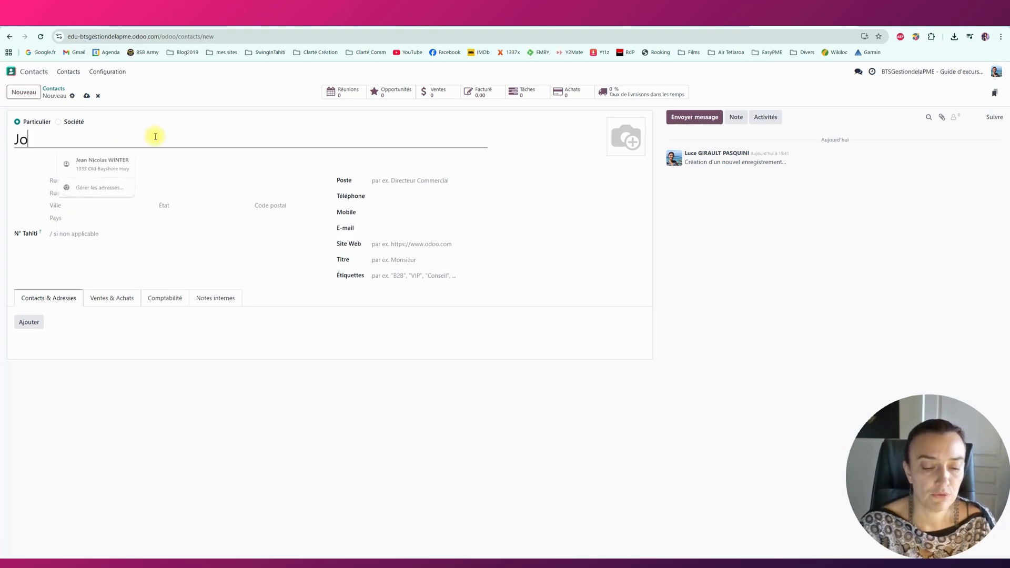
pyautogui.write('hn SMITH')
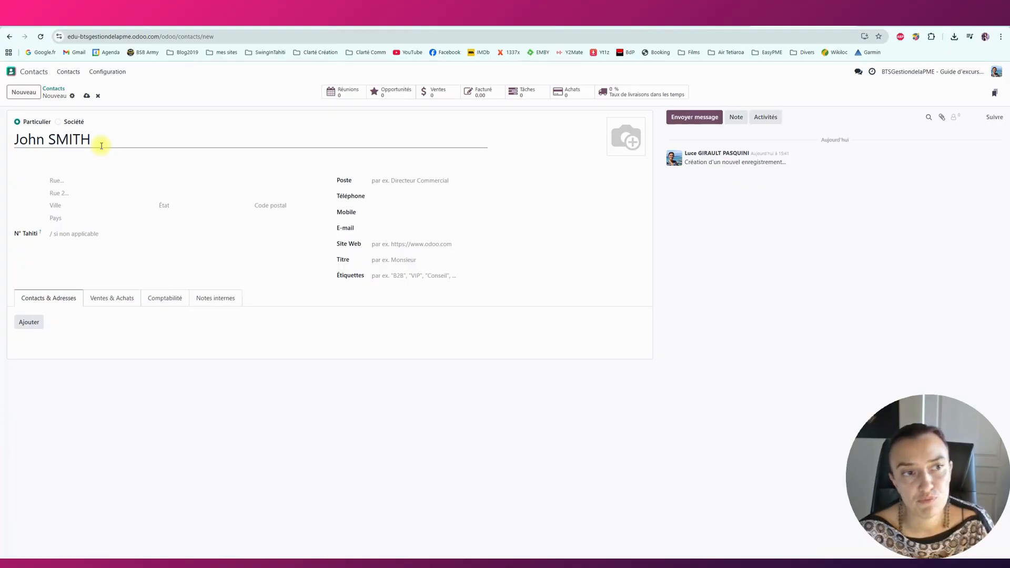
pyautogui.click(74, 181)
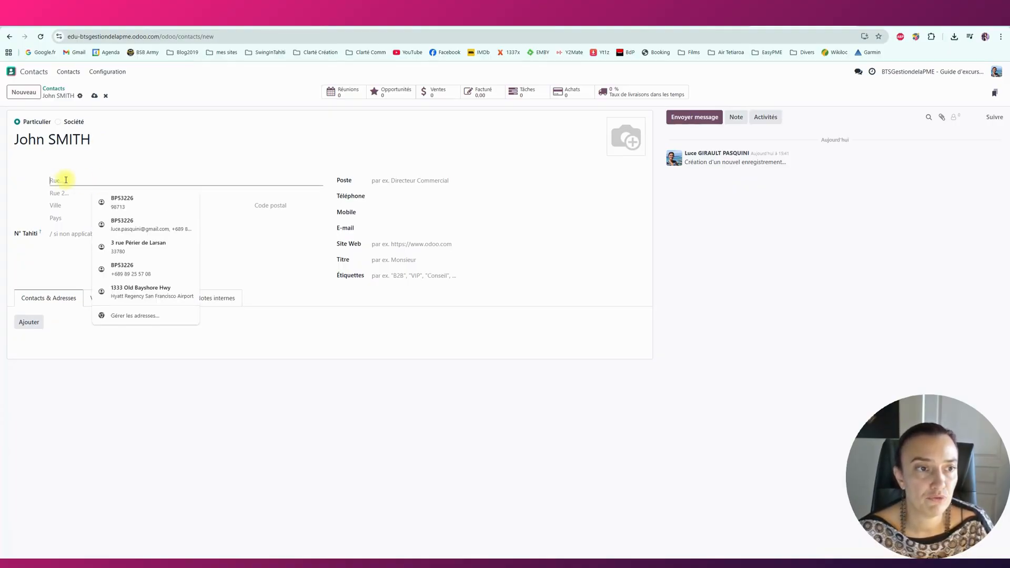
pyautogui.write('adresse')
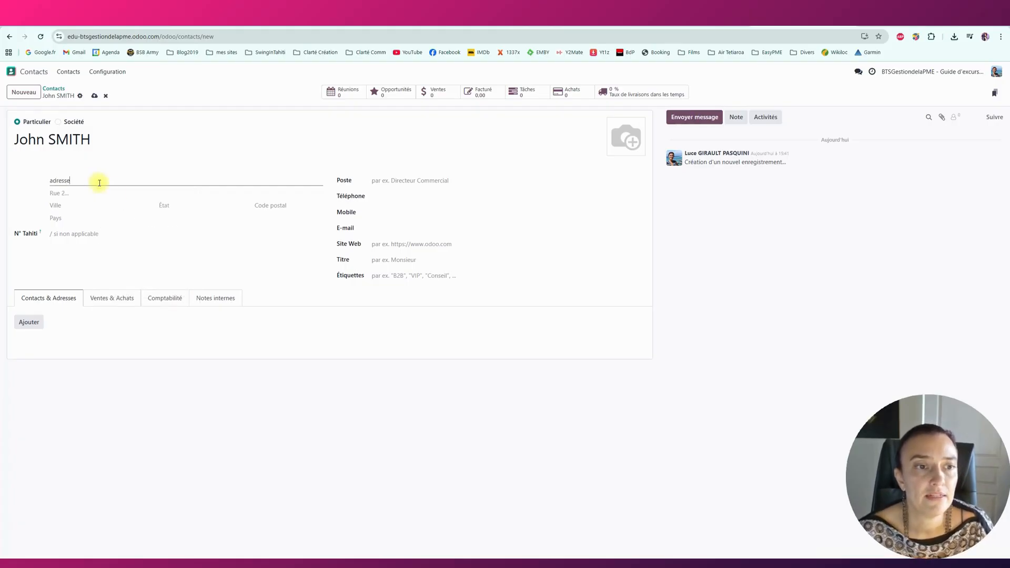
pyautogui.click(184, 206)
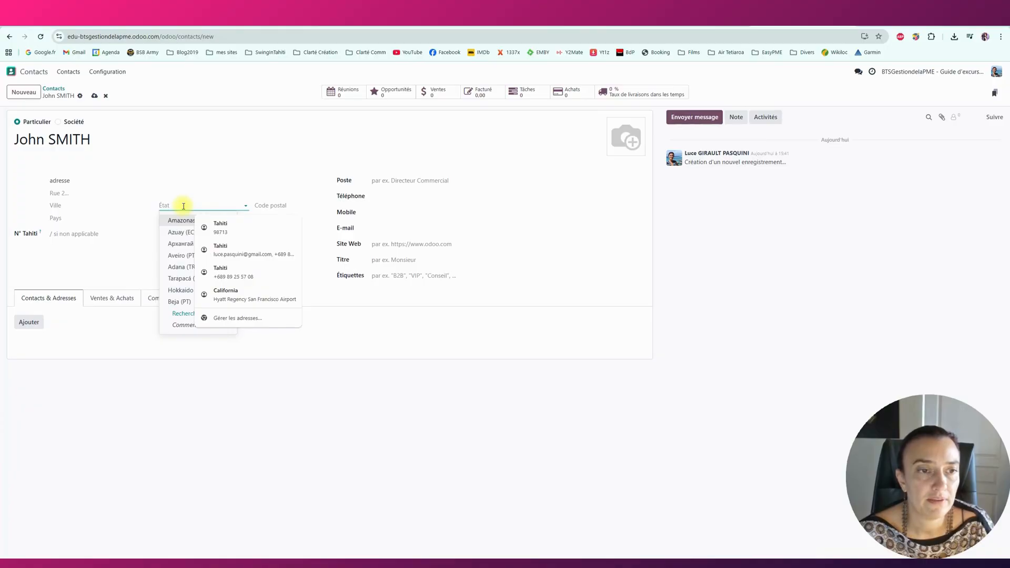
pyautogui.write('tahiti')
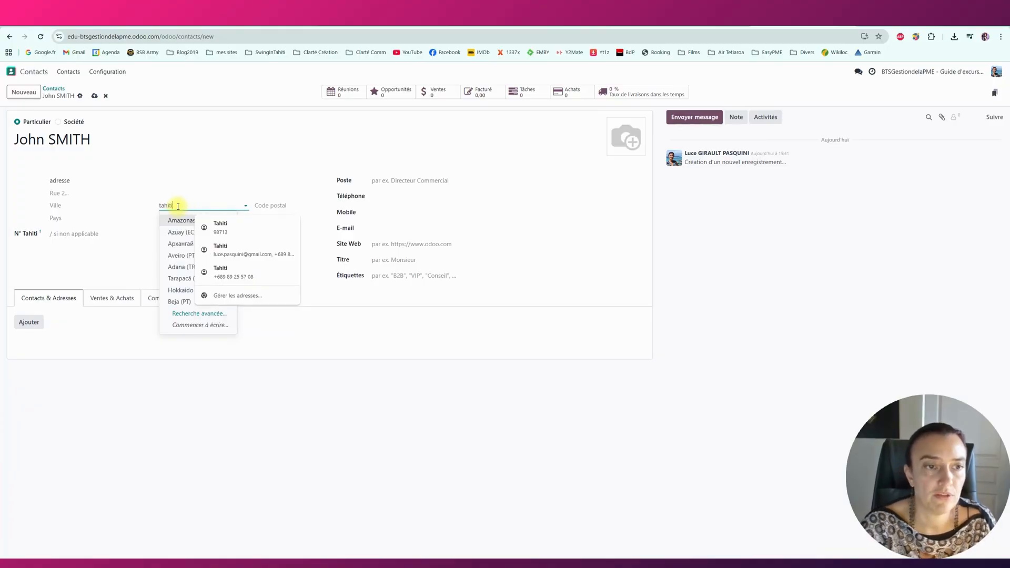
pyautogui.click(172, 218)
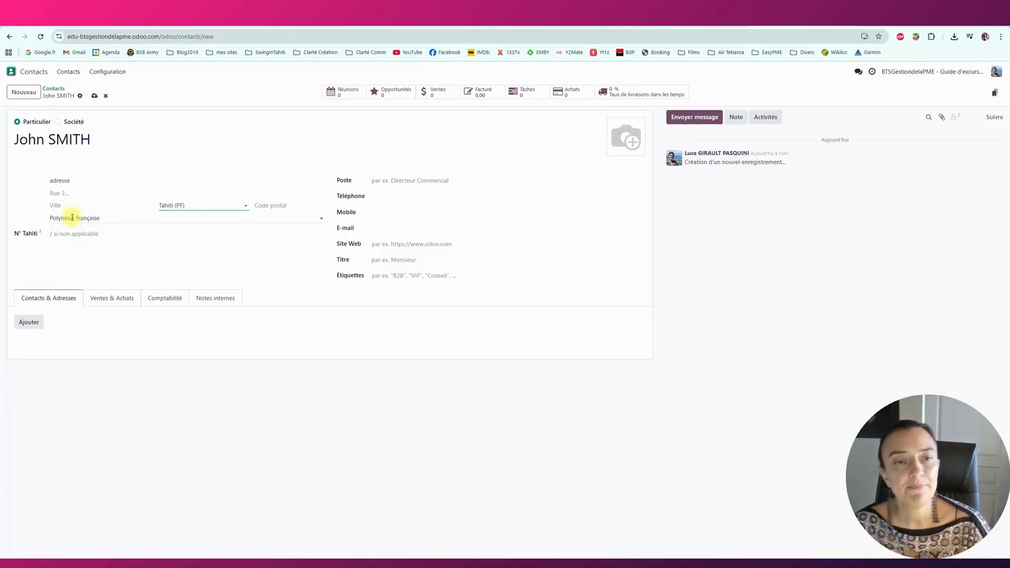
# Add the contact's telephone number, save the contact, and go back to the contacts list.
pyautogui.click(391, 195)
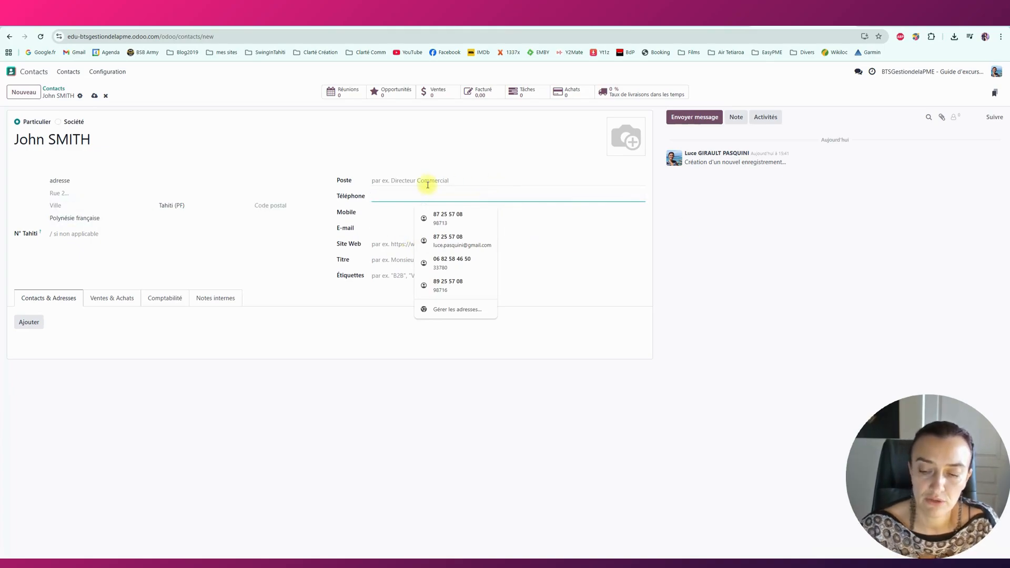
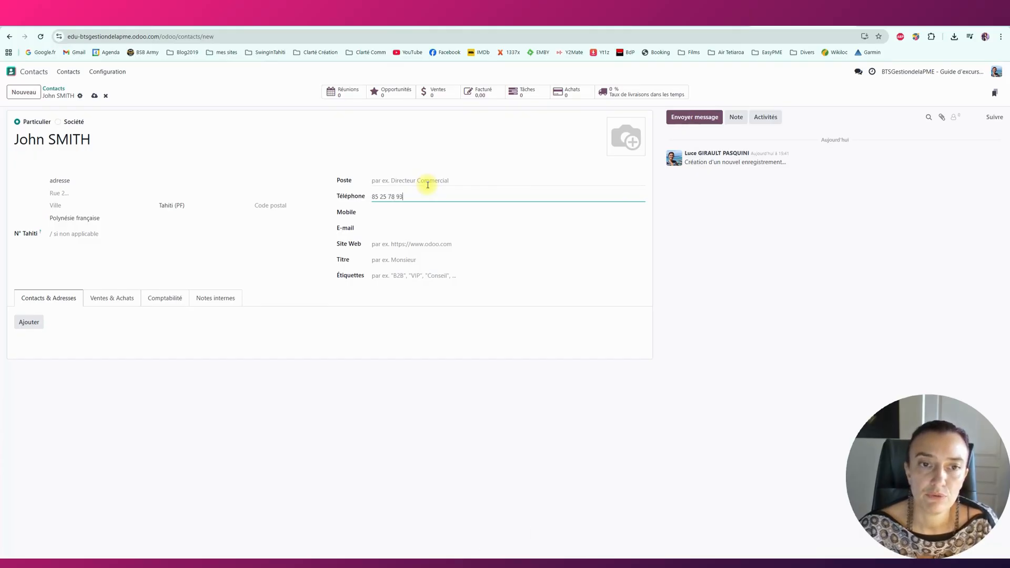
pyautogui.press('Tab')
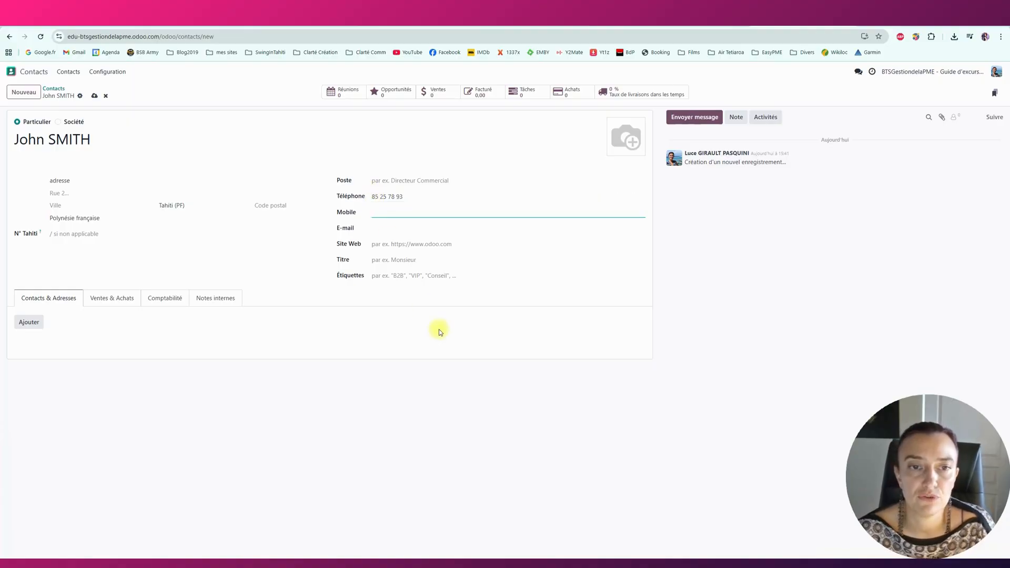
pyautogui.click(392, 228)
pyautogui.click(377, 337)
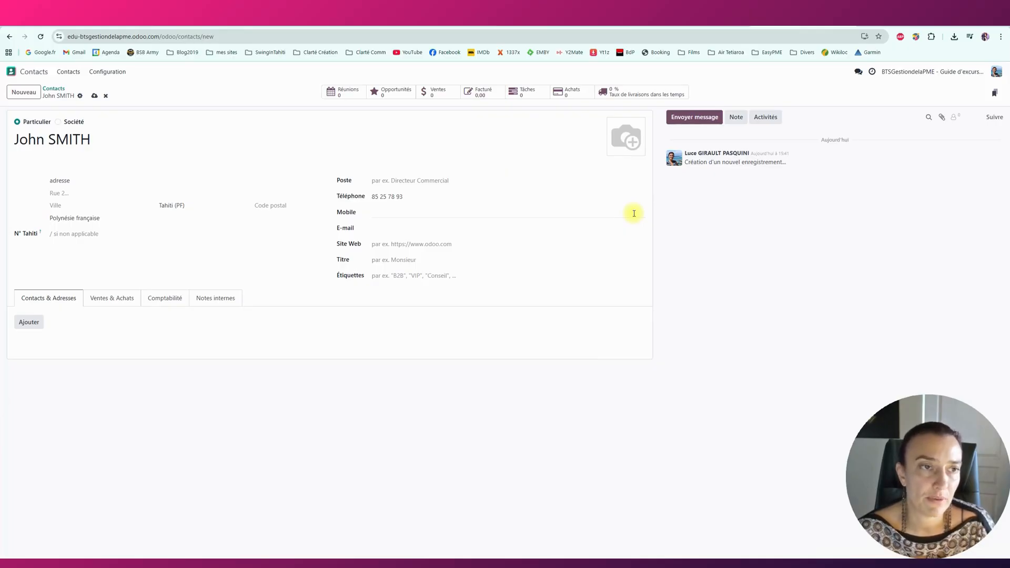
pyautogui.click(95, 98)
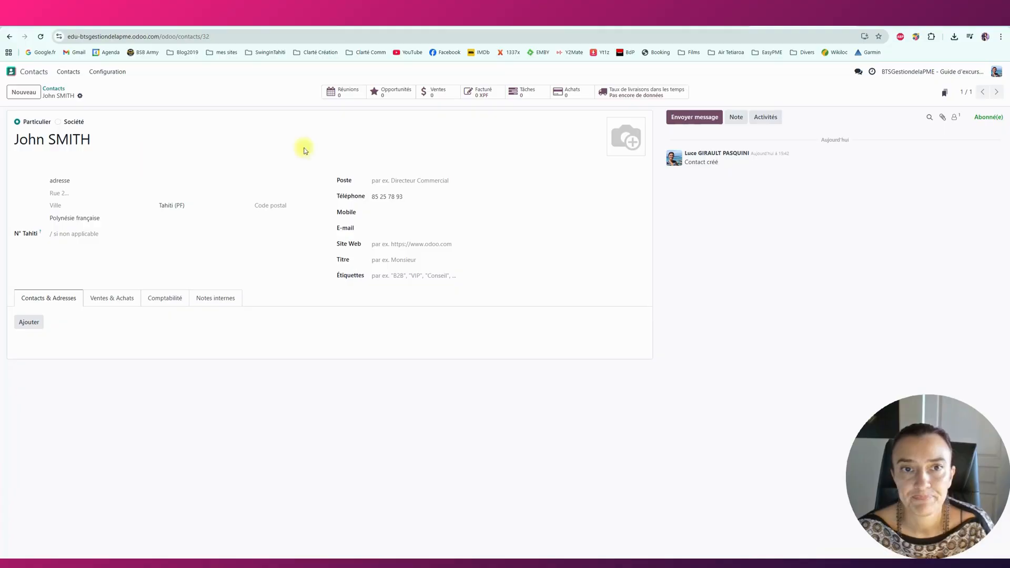
pyautogui.click(55, 89)
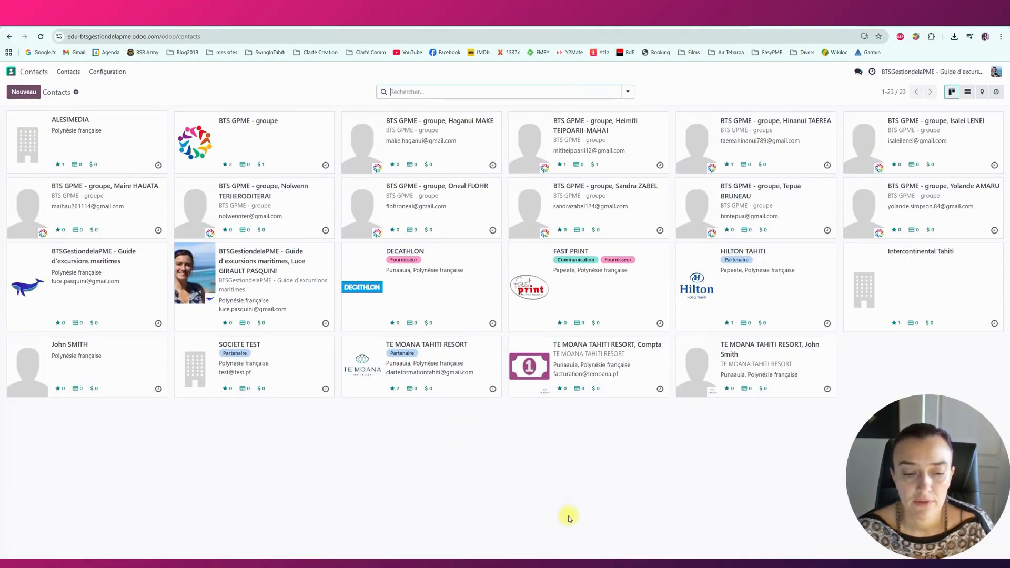
# Search contacts by the new person's first name, then surname, and clear the filter.
pyautogui.write('john')
pyautogui.press('Return')
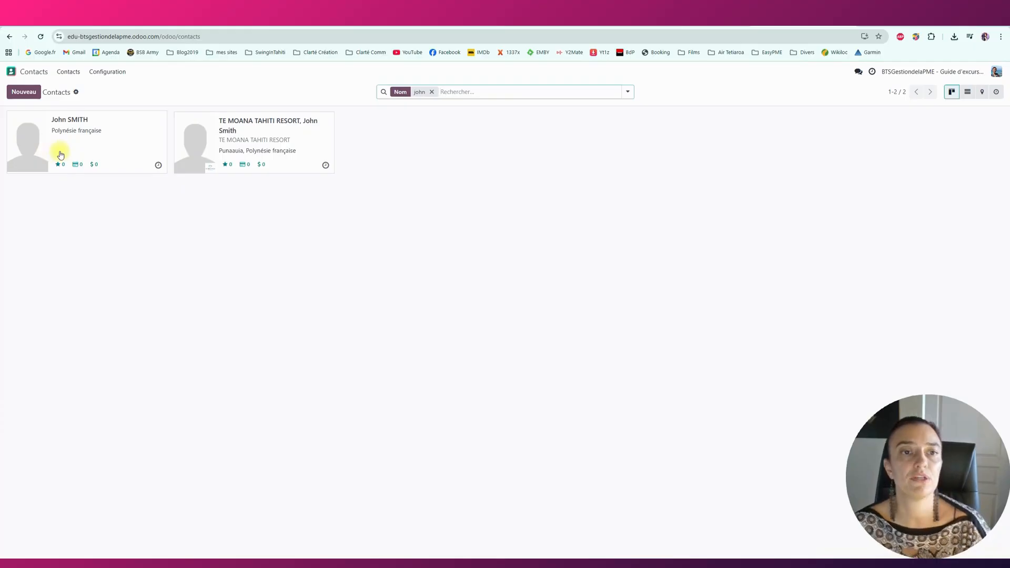
pyautogui.click(432, 91)
pyautogui.write('smith')
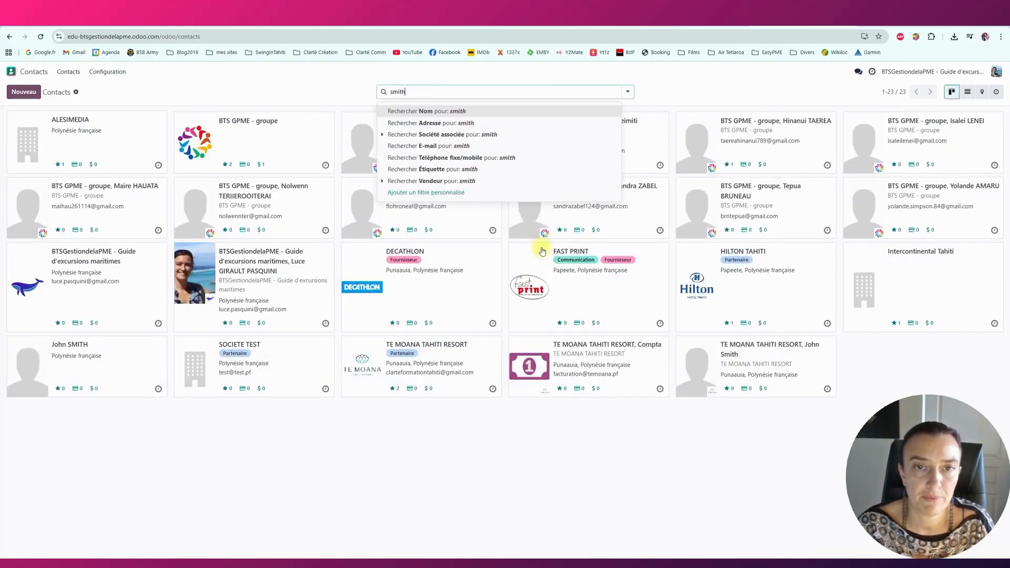
pyautogui.press('Return')
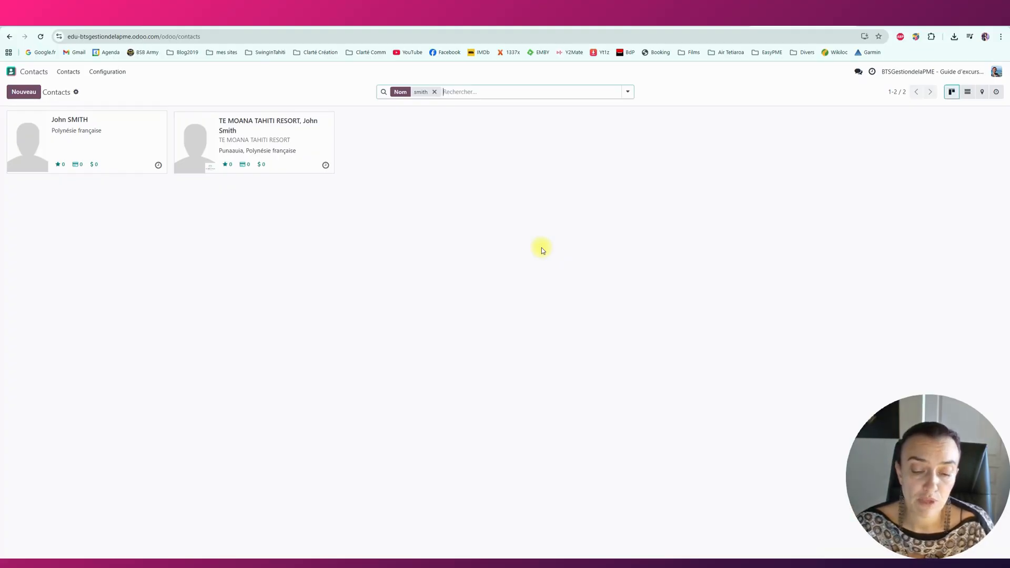
pyautogui.press('BackSpace')
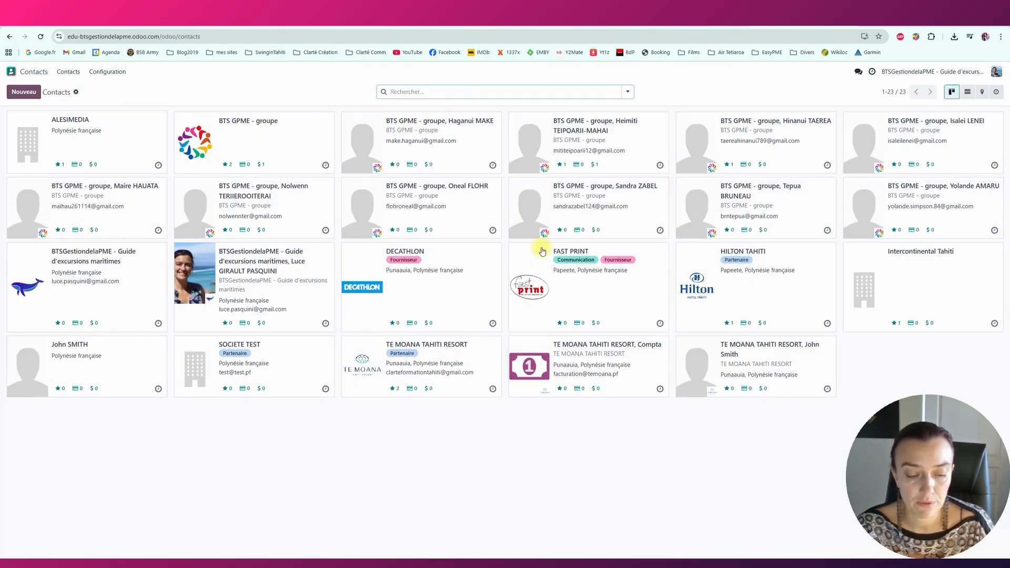
# Search names containing 'jo', clear that filter, and start a new contact record.
pyautogui.write('jo')
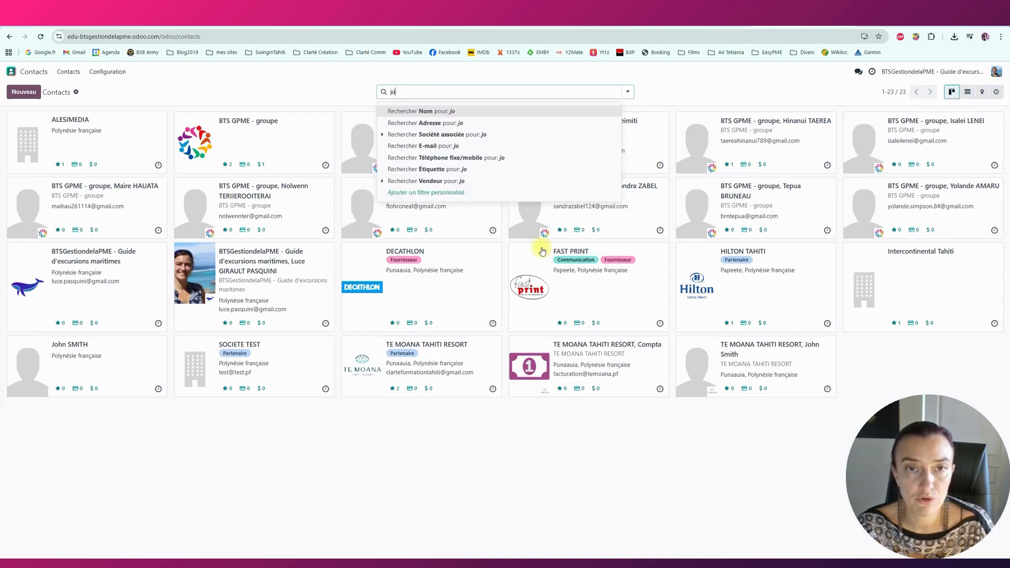
pyautogui.press('Return')
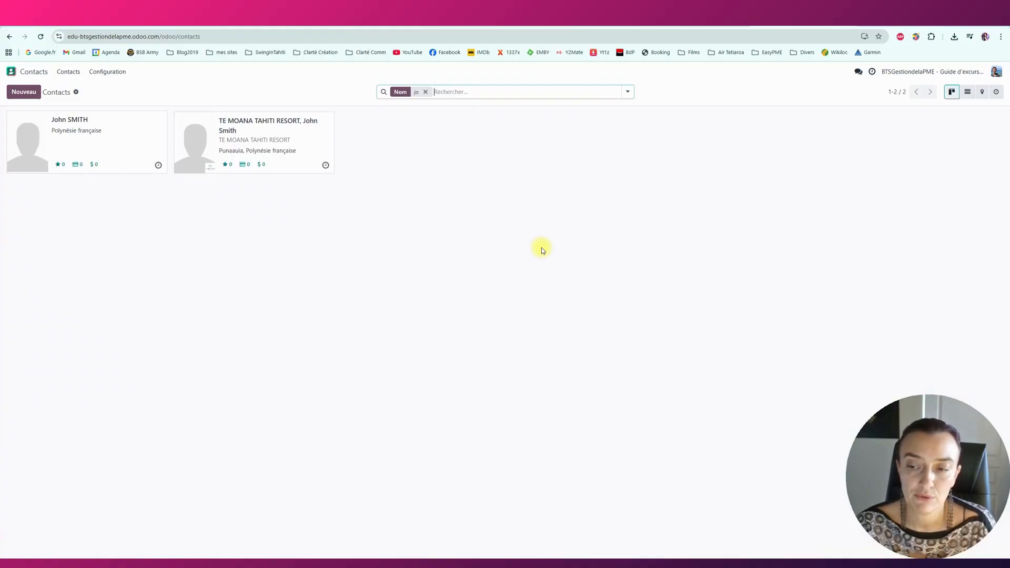
pyautogui.press('BackSpace')
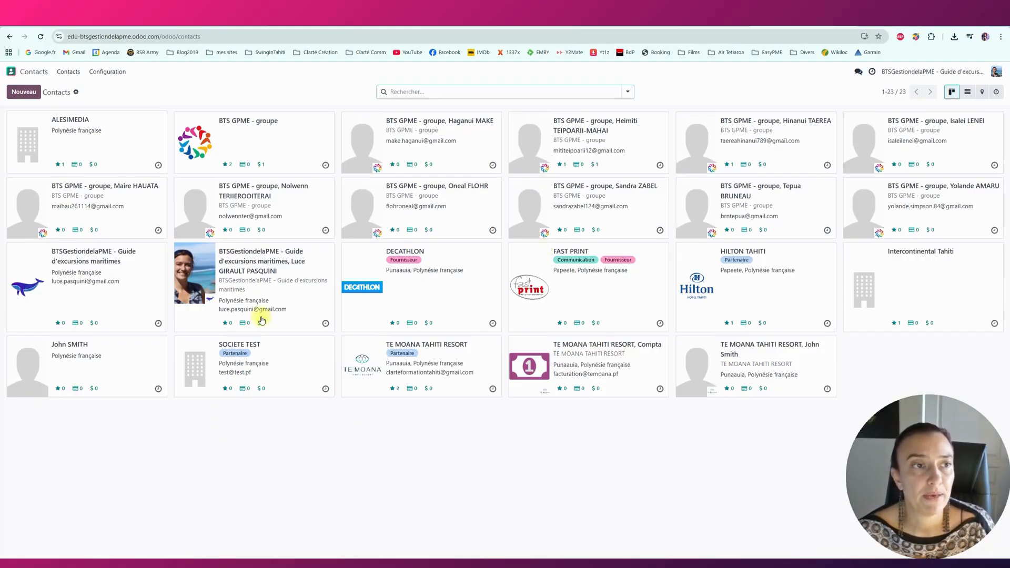
pyautogui.click(23, 92)
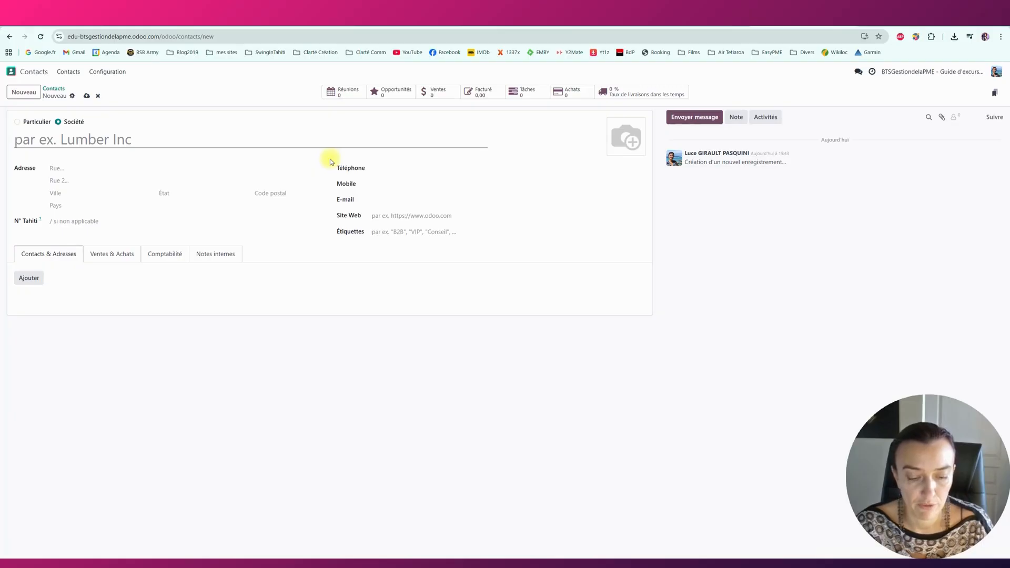
# Name the new company Clarté Formation, replacing the first entry 'SOCIETE CLARTE'.
pyautogui.write('SOCIETE ')
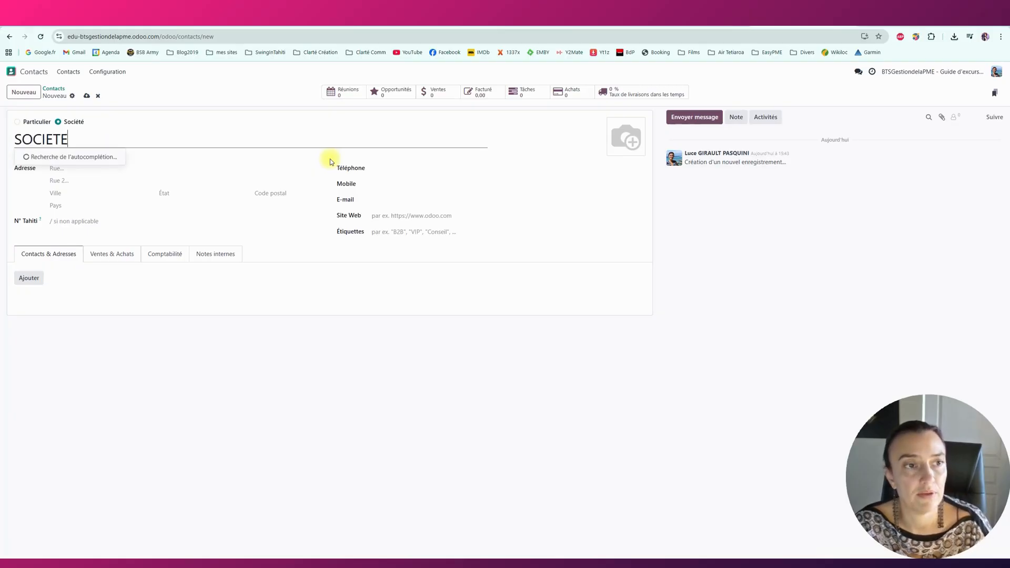
pyautogui.write('CLARTE')
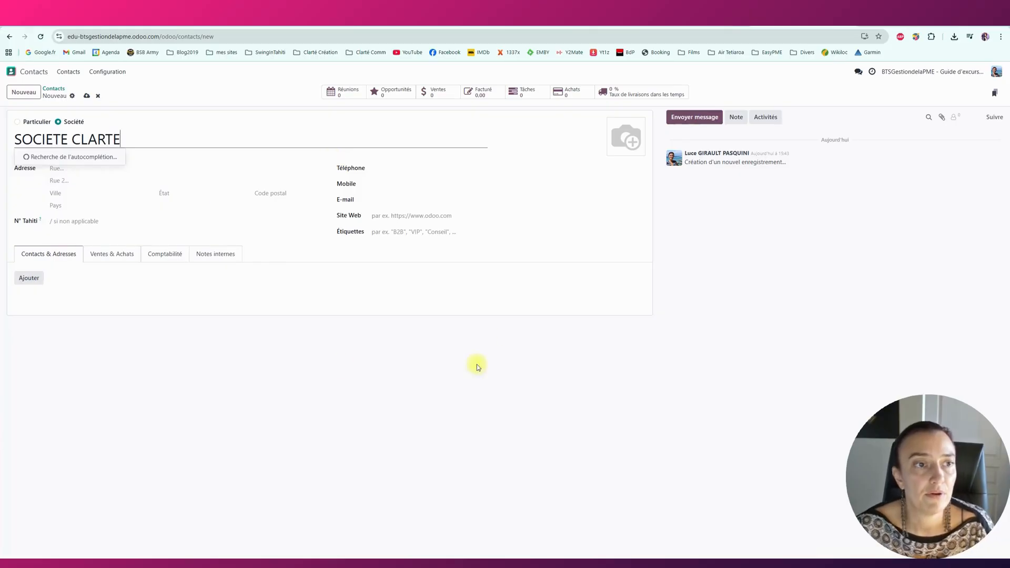
pyautogui.click(341, 363)
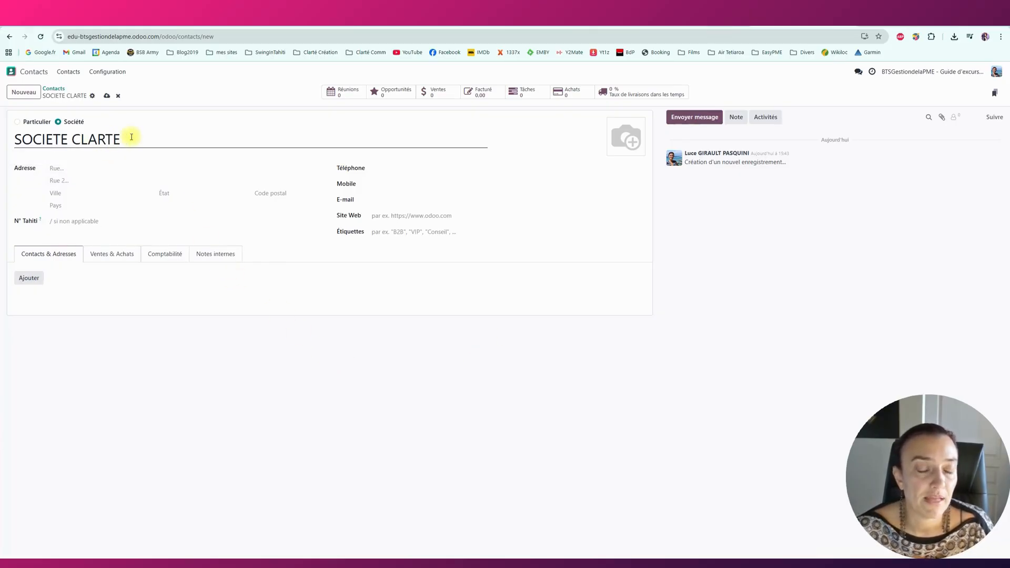
pyautogui.moveTo(84, 139); pyautogui.dragTo(16, 133)
pyautogui.click(112, 139)
pyautogui.write('Clarté Cr')
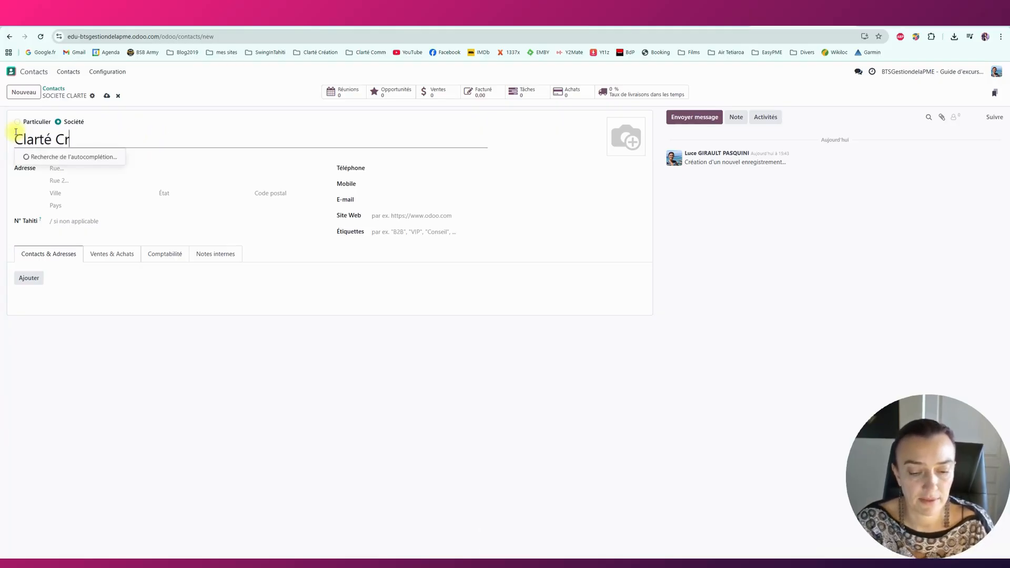
pyautogui.write('éati')
pyautogui.press('BackSpace')
pyautogui.press('BackSpace')
pyautogui.press('BackSpace')
pyautogui.press('BackSpace')
pyautogui.press('BackSpace')
pyautogui.press('BackSpace')
pyautogui.write('Formation')
pyautogui.click(217, 342)
pyautogui.moveTo(614, 136)
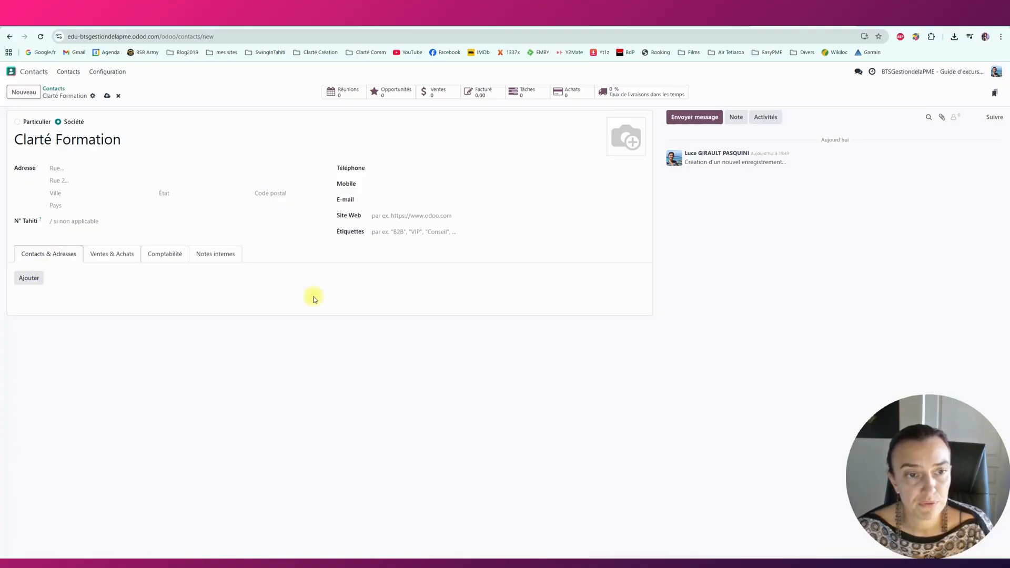
# Fill in the company e-mail and add a contact under Contacts & Adresses.
pyautogui.click(401, 201)
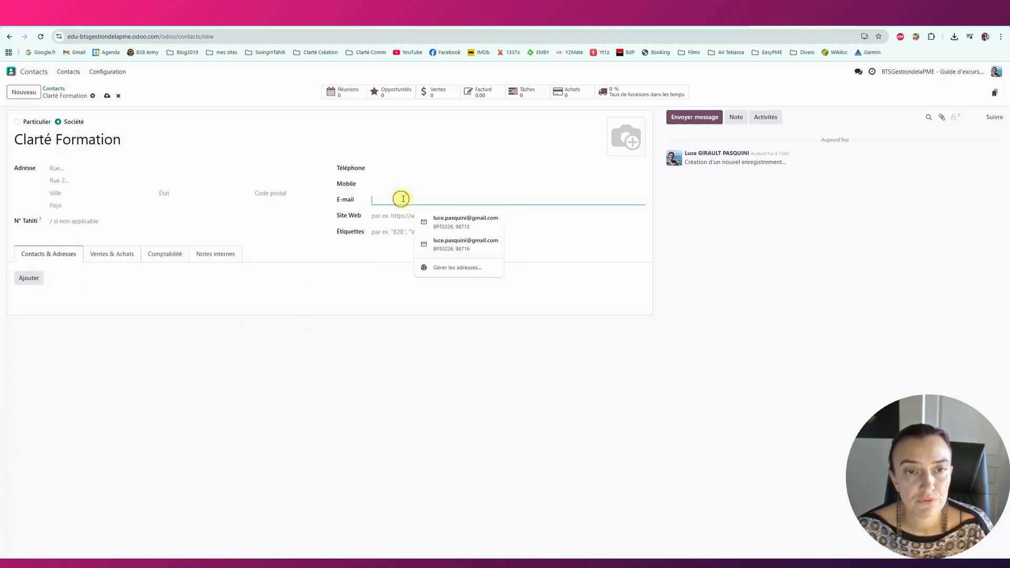
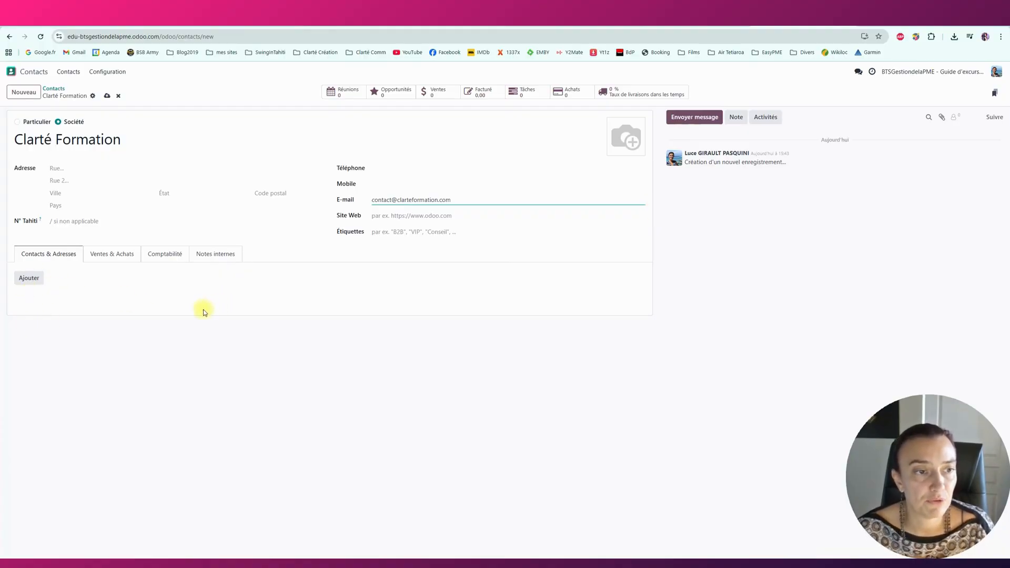
pyautogui.click(29, 278)
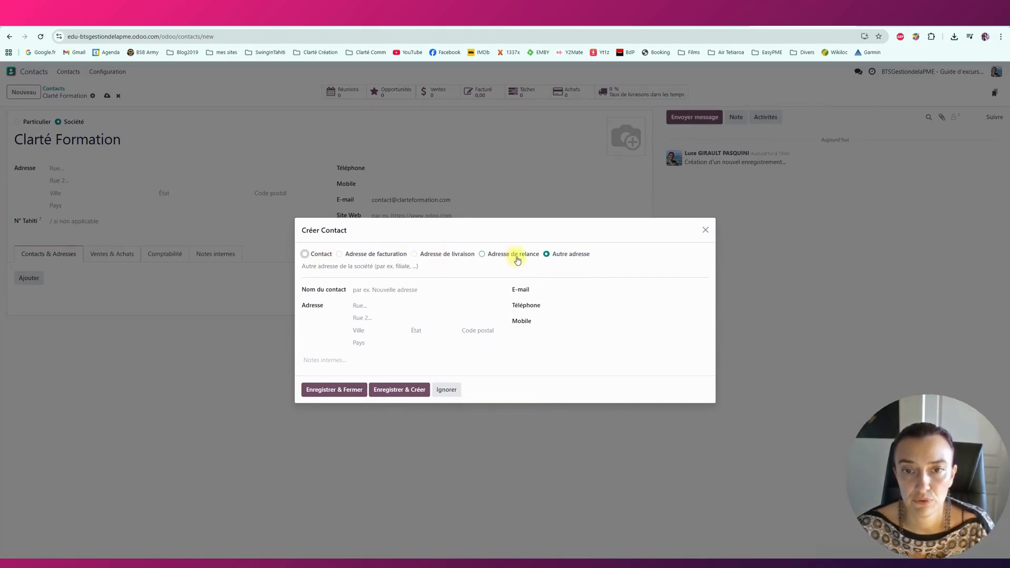
# Make the entry an employee contact and enter its name, e-mail, phone and mobile.
pyautogui.click(316, 254)
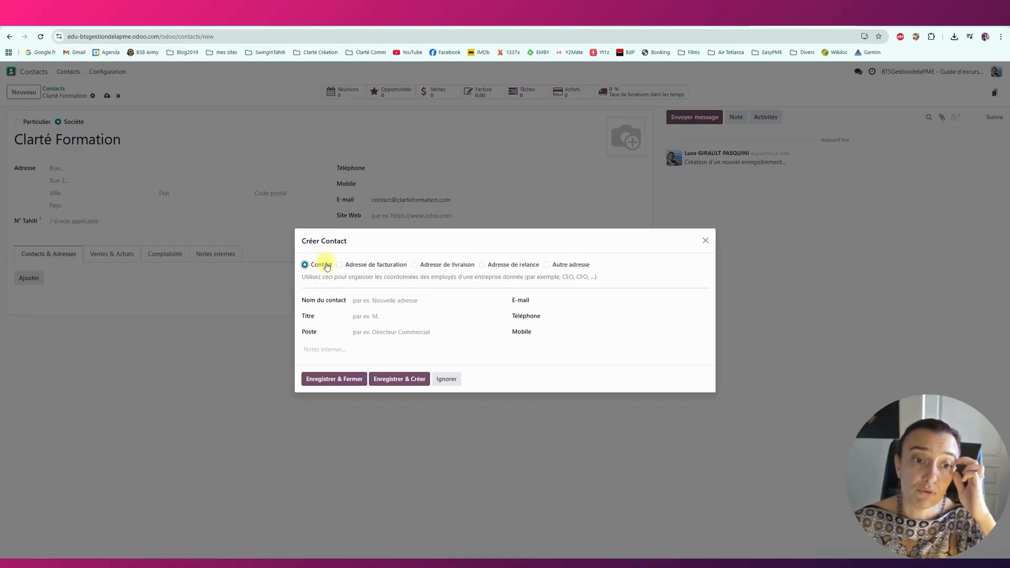
pyautogui.click(384, 301)
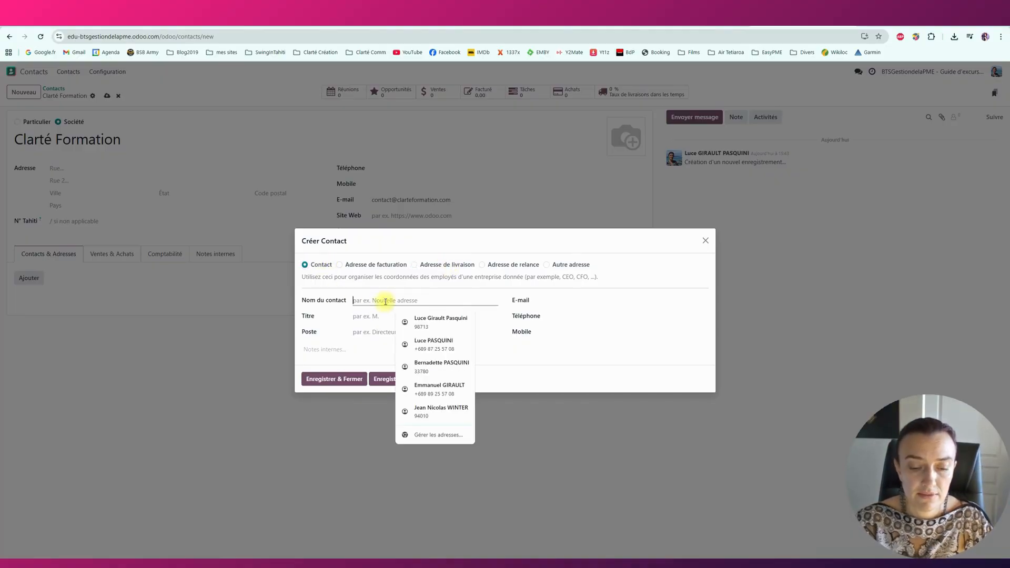
pyautogui.press('Tab')
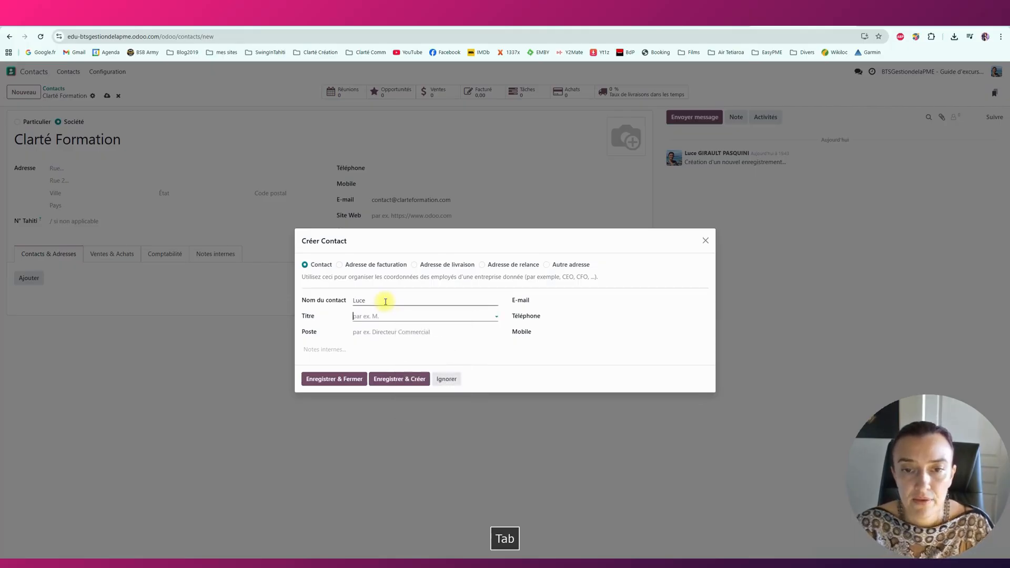
pyautogui.click(552, 305)
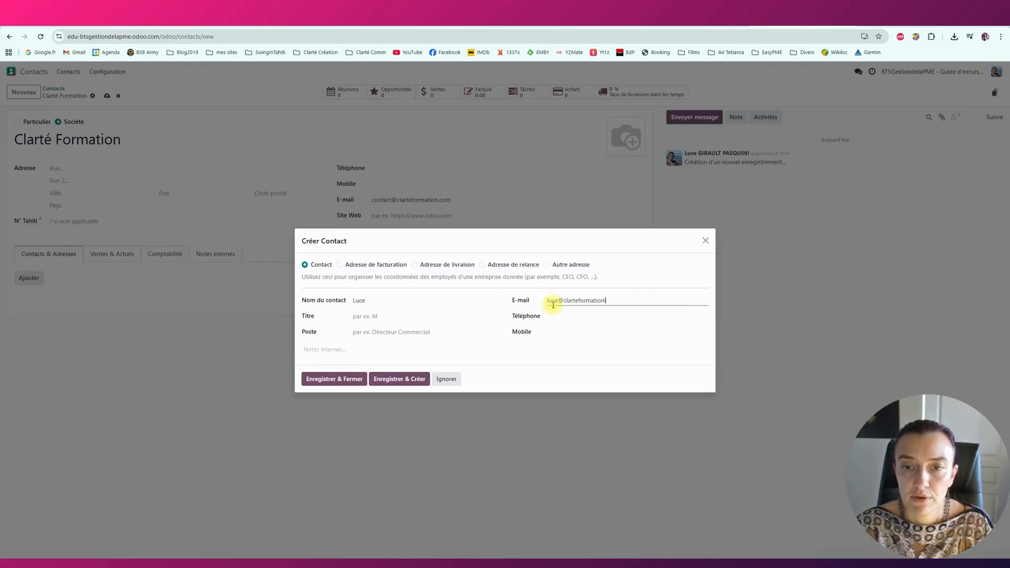
pyautogui.click(566, 316)
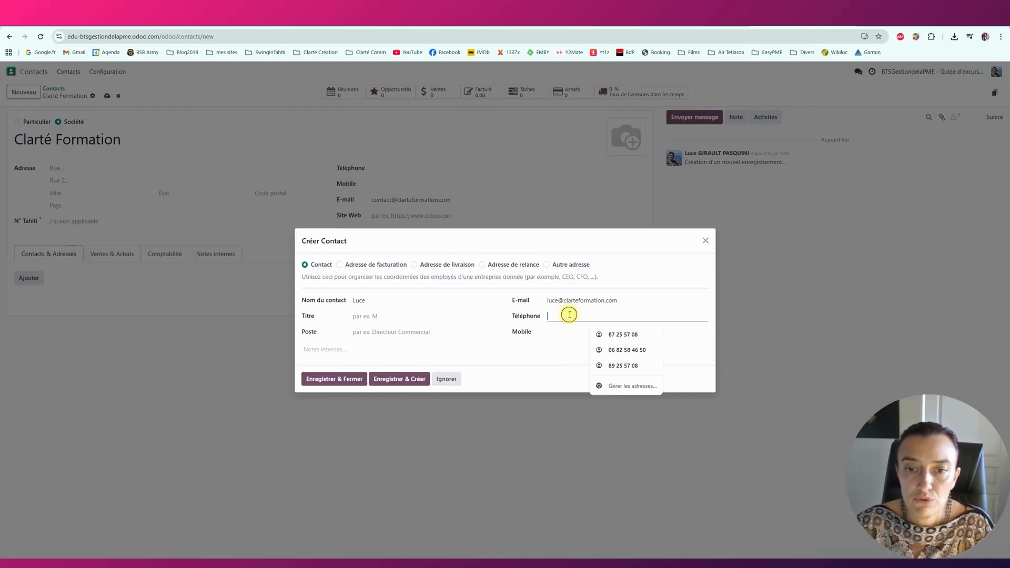
pyautogui.click(627, 351)
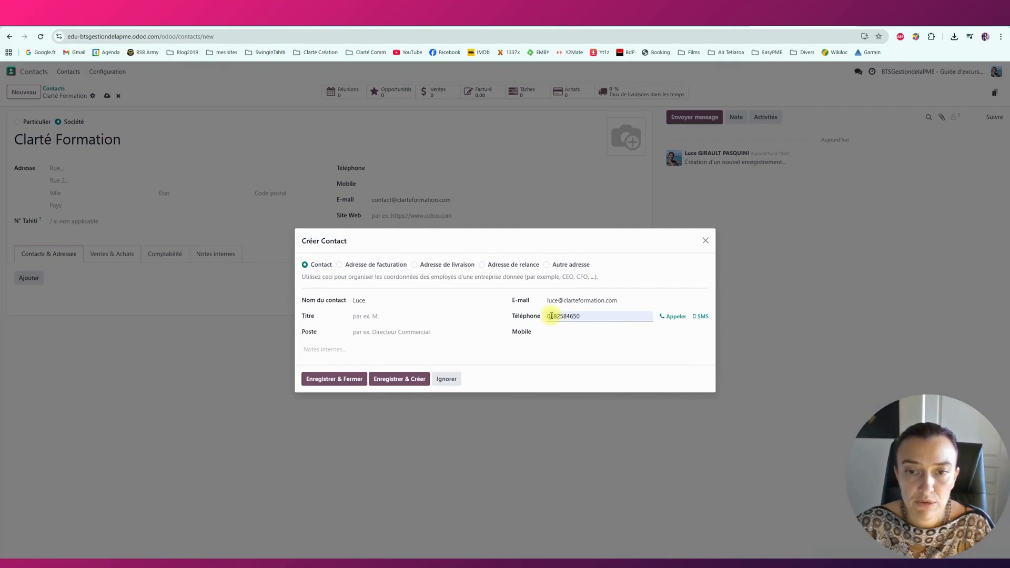
pyautogui.moveTo(551, 317); pyautogui.dragTo(598, 317)
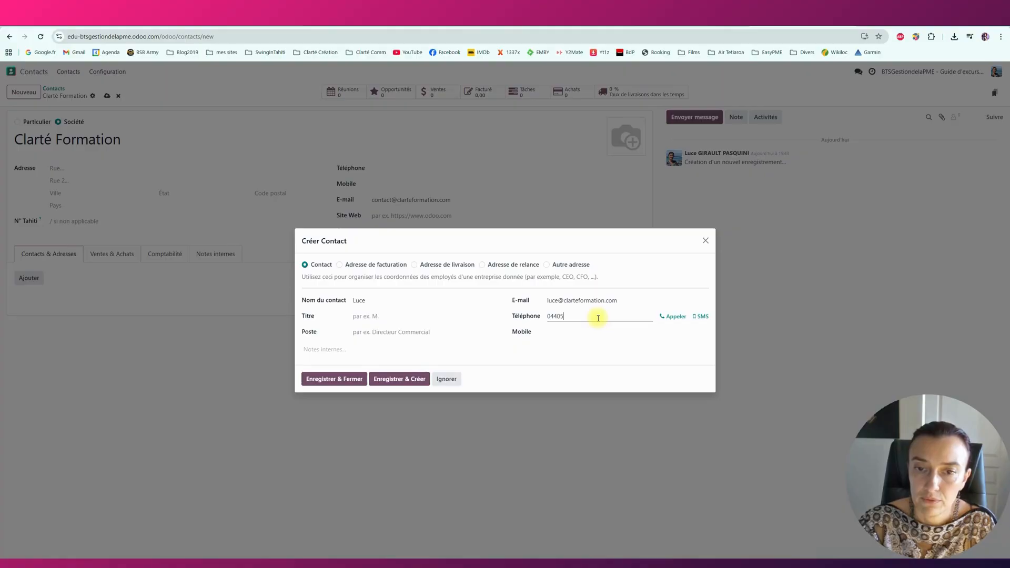
pyautogui.press('Tab')
pyautogui.press('Tab')
pyautogui.press('Tab')
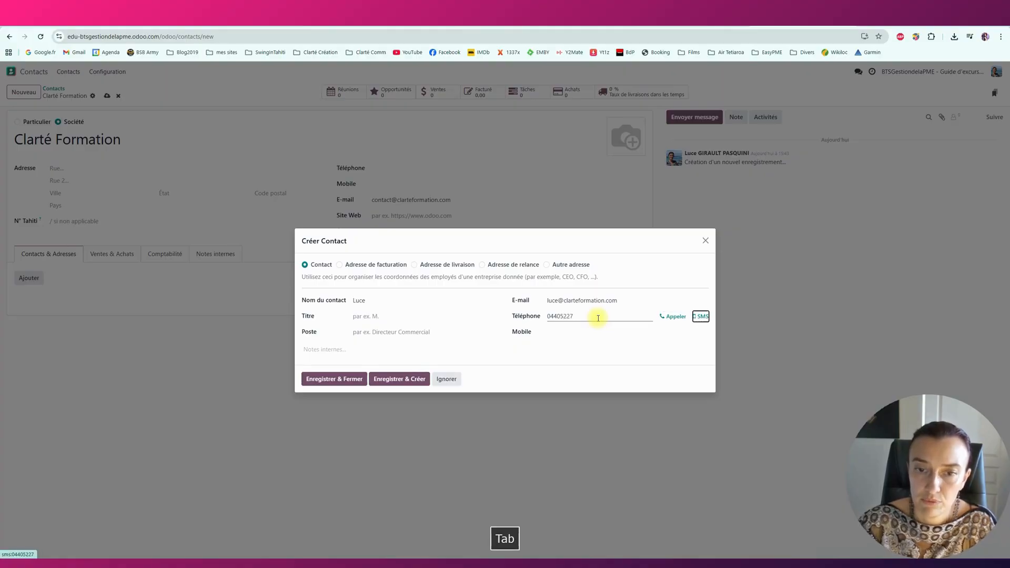
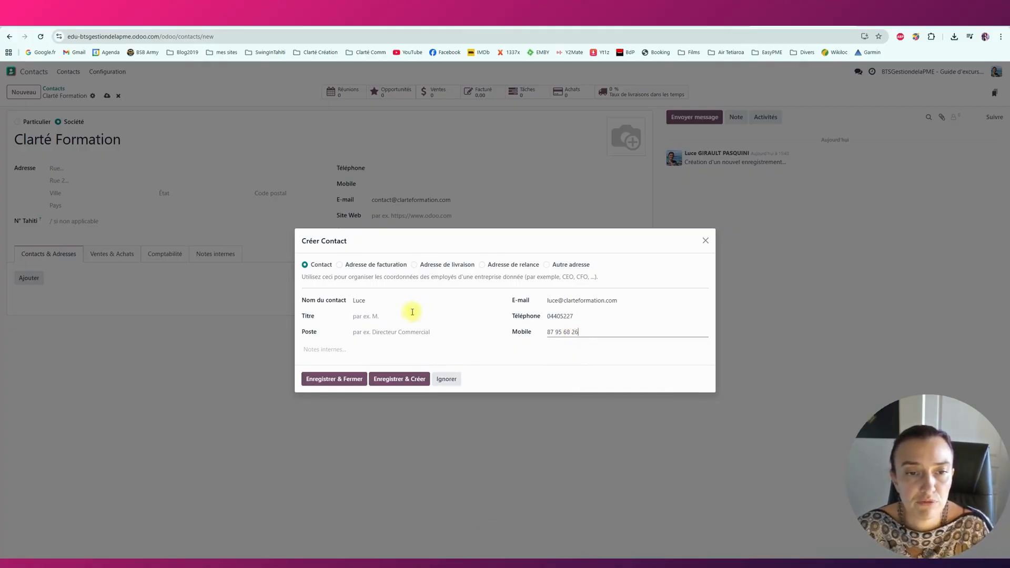
# Set title Madame, complete the name, set position Gérante, then save contact and company.
pyautogui.click(378, 315)
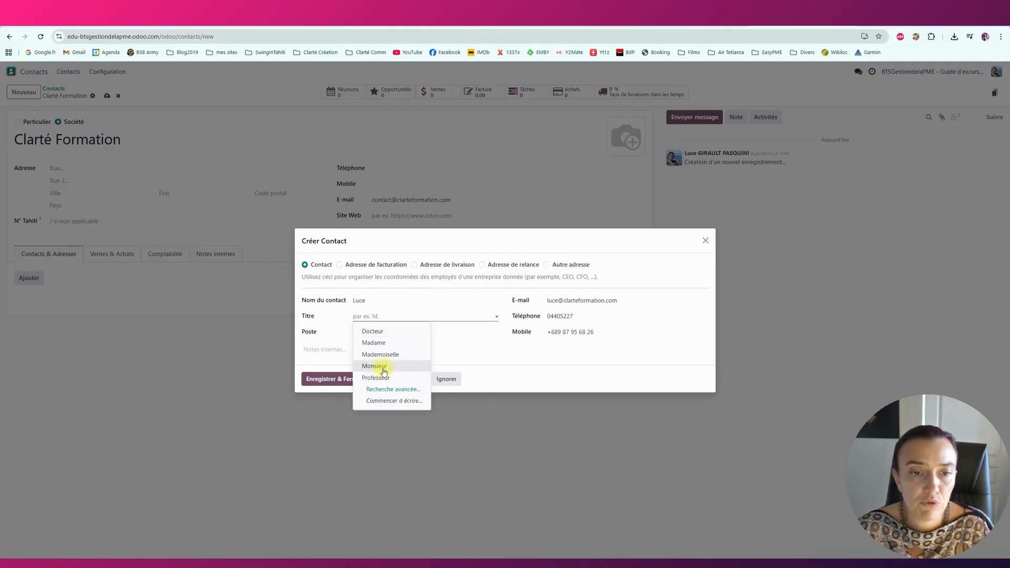
pyautogui.click(392, 343)
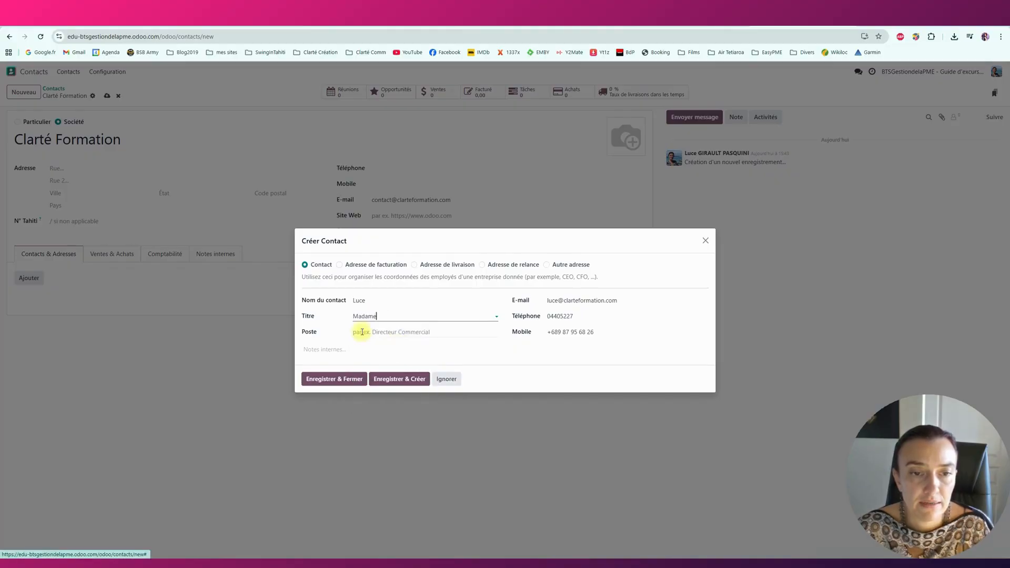
pyautogui.click(388, 301)
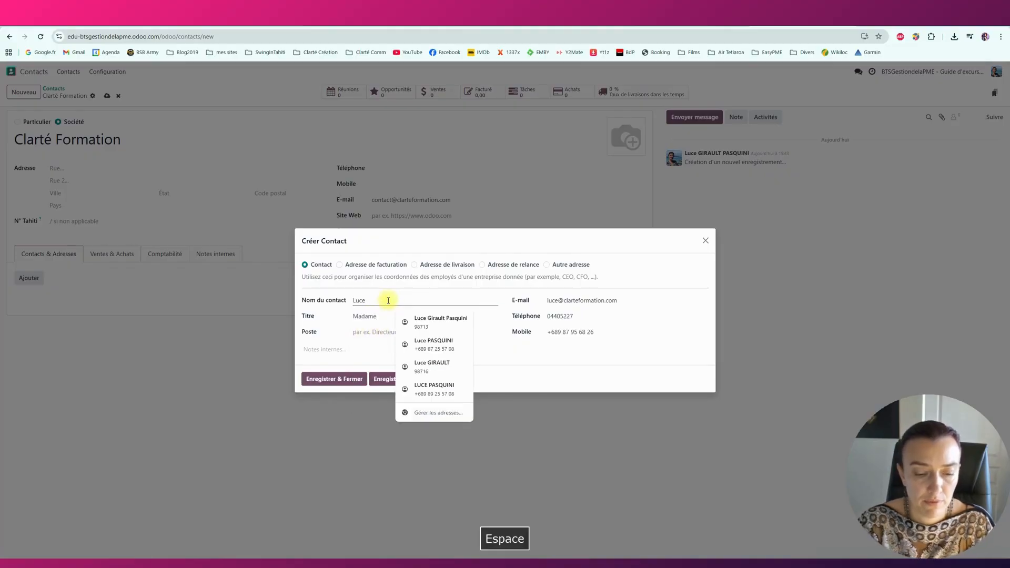
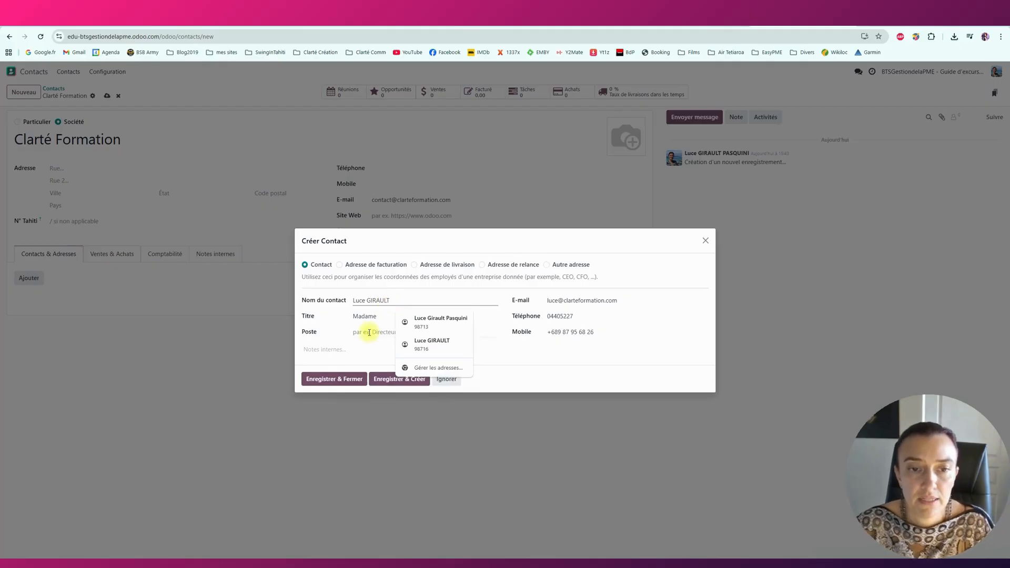
pyautogui.click(371, 332)
pyautogui.write('Gérante')
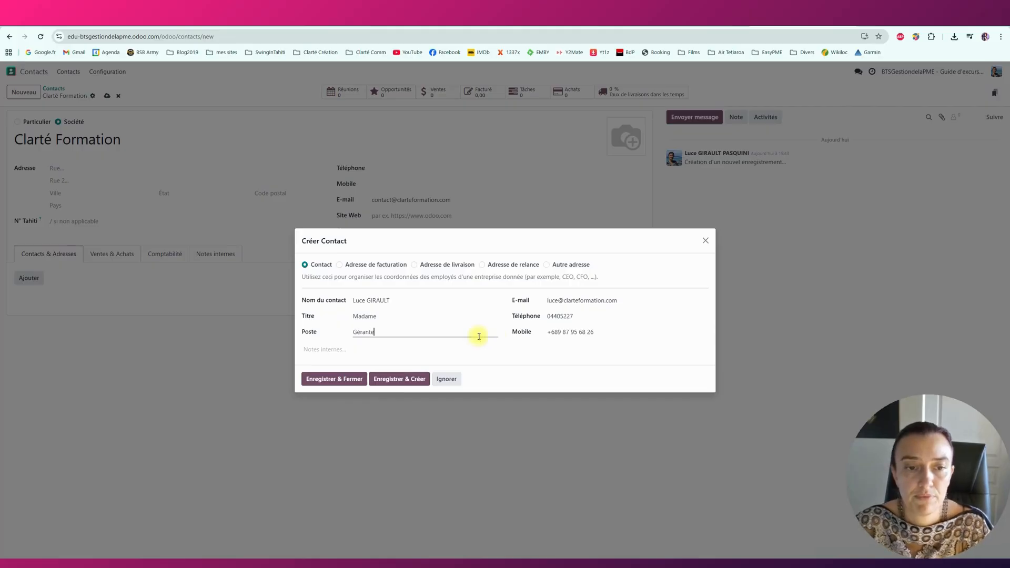
pyautogui.click(343, 379)
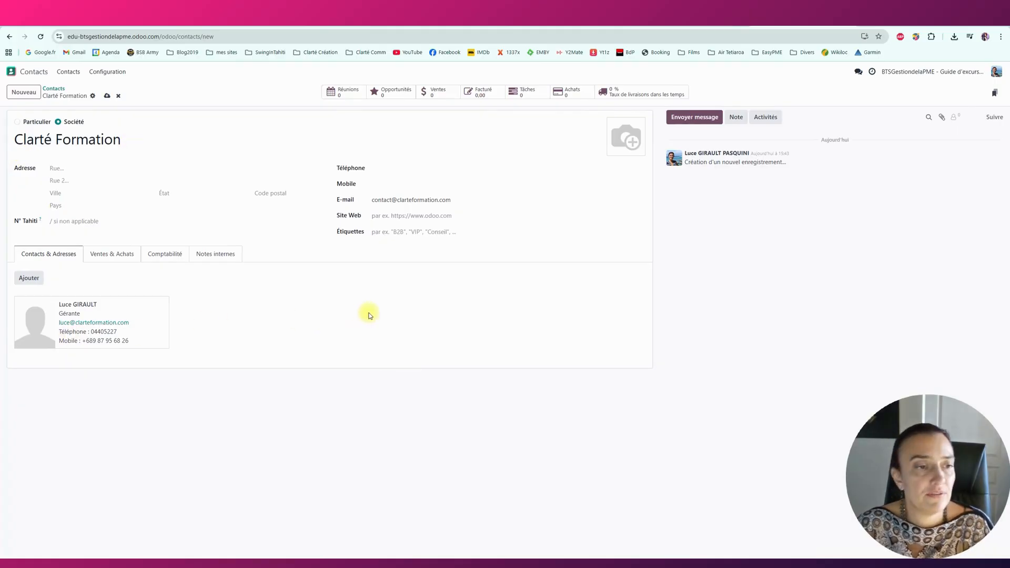
pyautogui.click(106, 96)
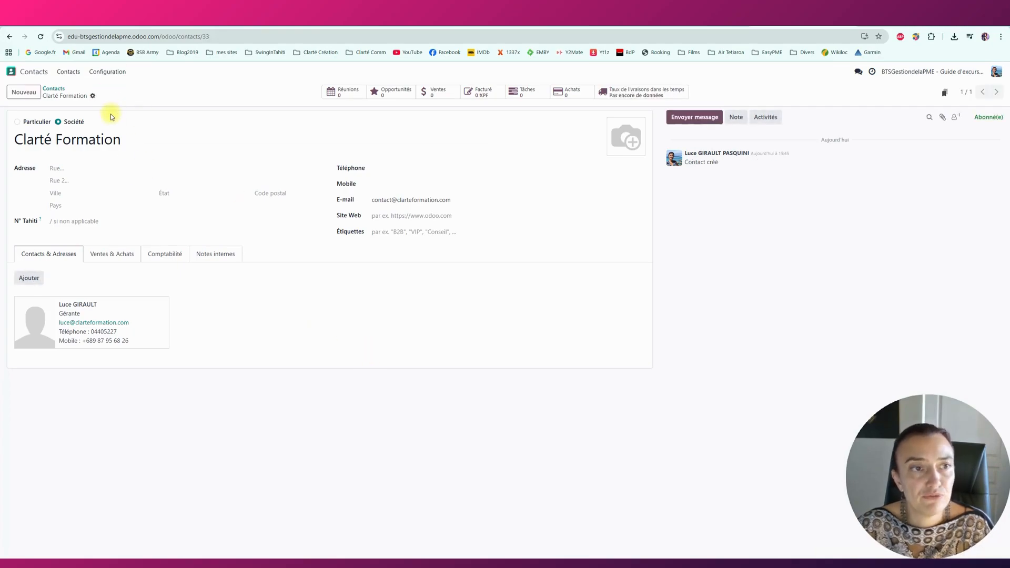
# Return to the Contacts overview, now showing 25 cards, and focus the search bar.
pyautogui.click(55, 89)
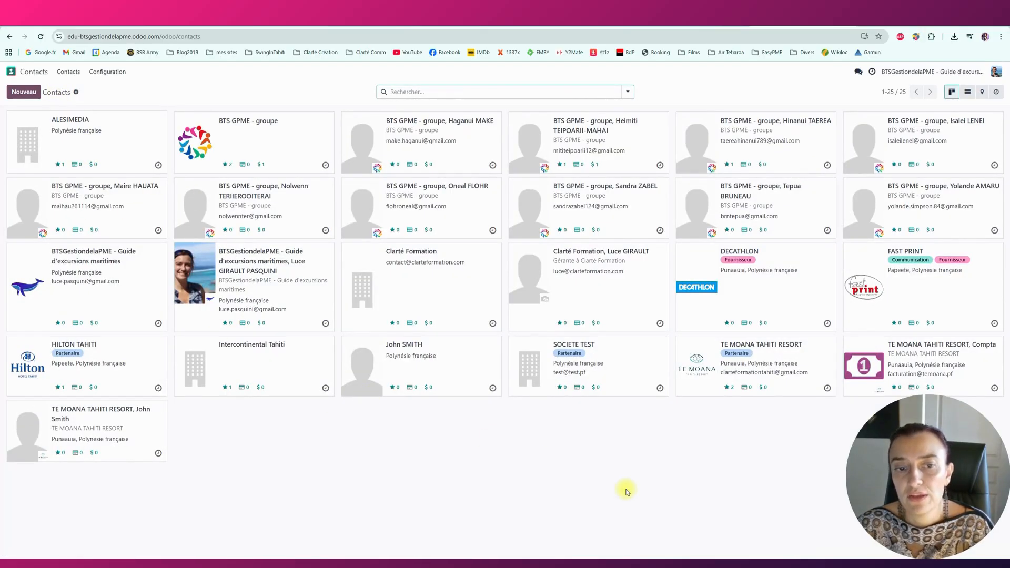
pyautogui.click(420, 92)
# Filter contacts by Nom 'clarté', leaving Clarté Formation and its employee.
pyautogui.click(667, 86)
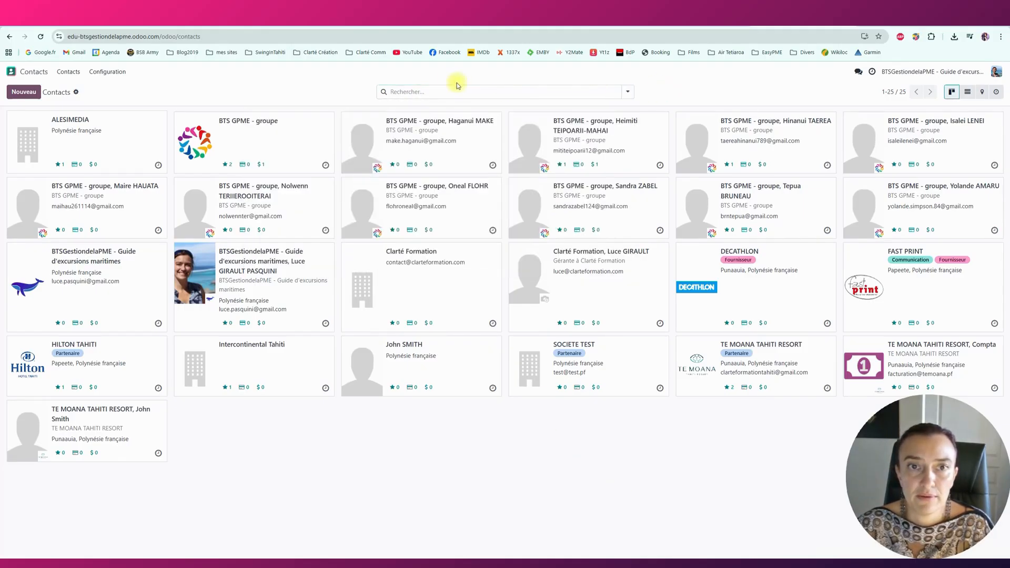
pyautogui.click(418, 92)
pyautogui.write('clarté')
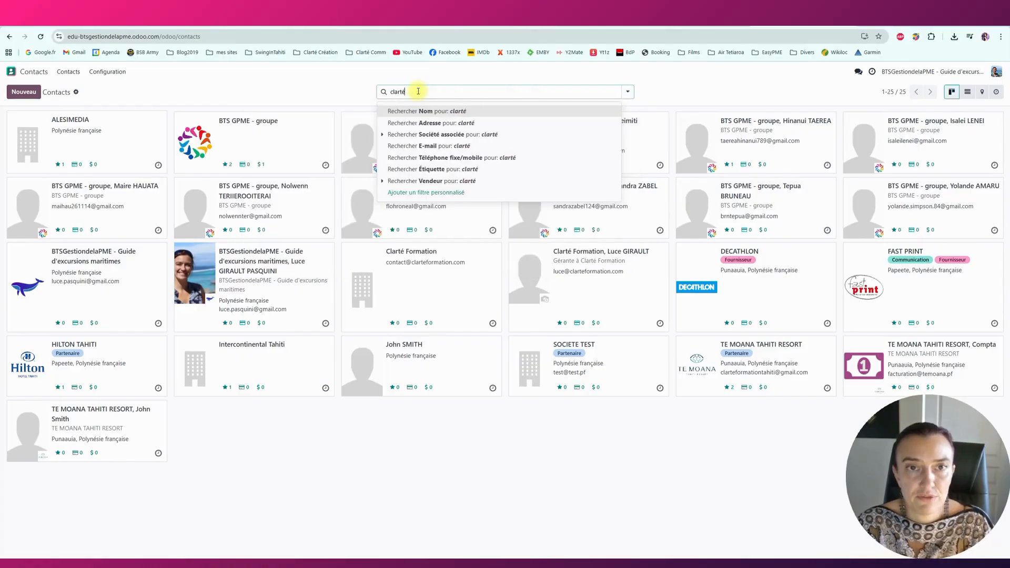
pyautogui.press('Return')
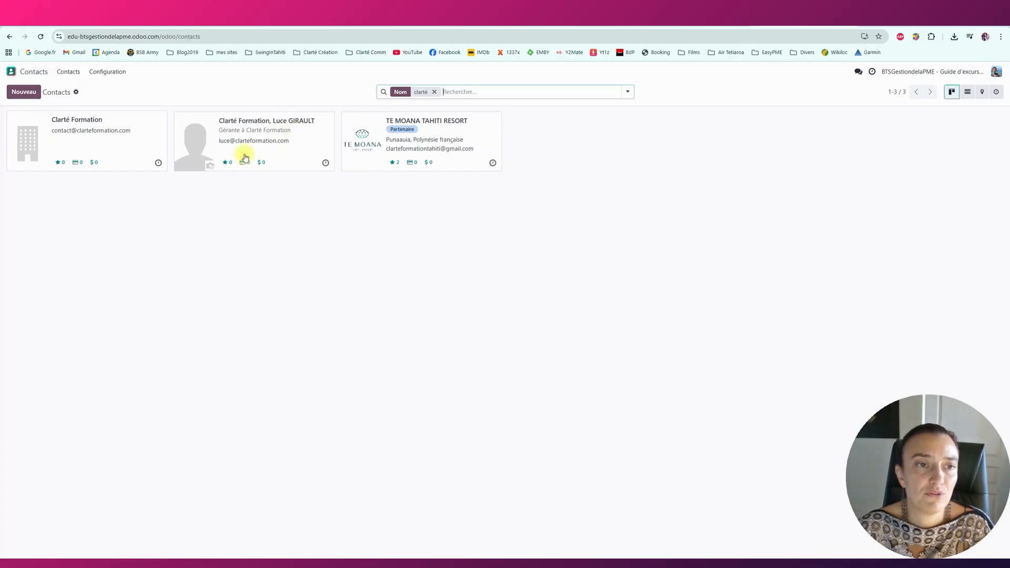
# Confirm the employee's record links to Clarté Formation, then remove the clarté filter.
pyautogui.click(193, 138)
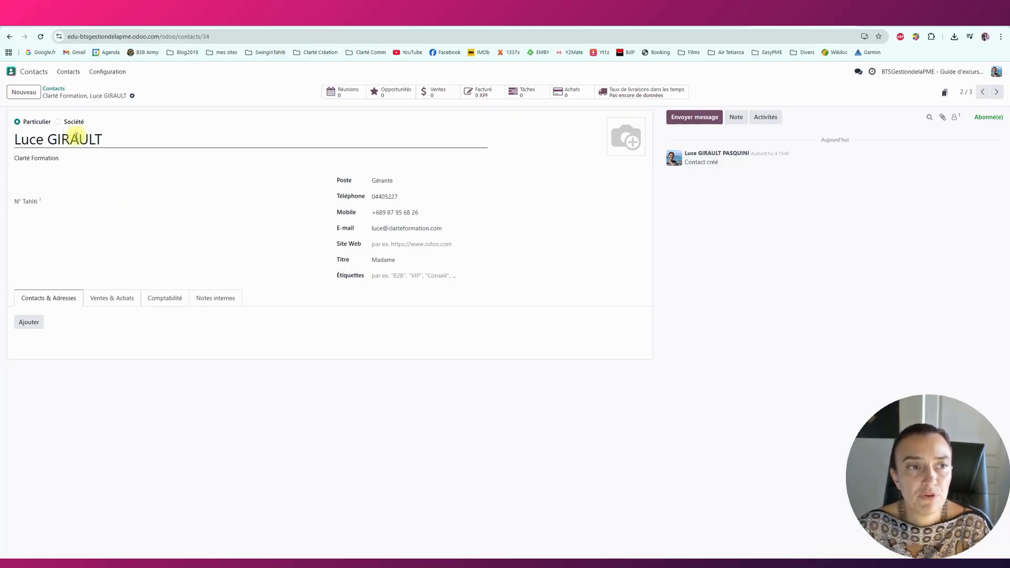
pyautogui.click(16, 156)
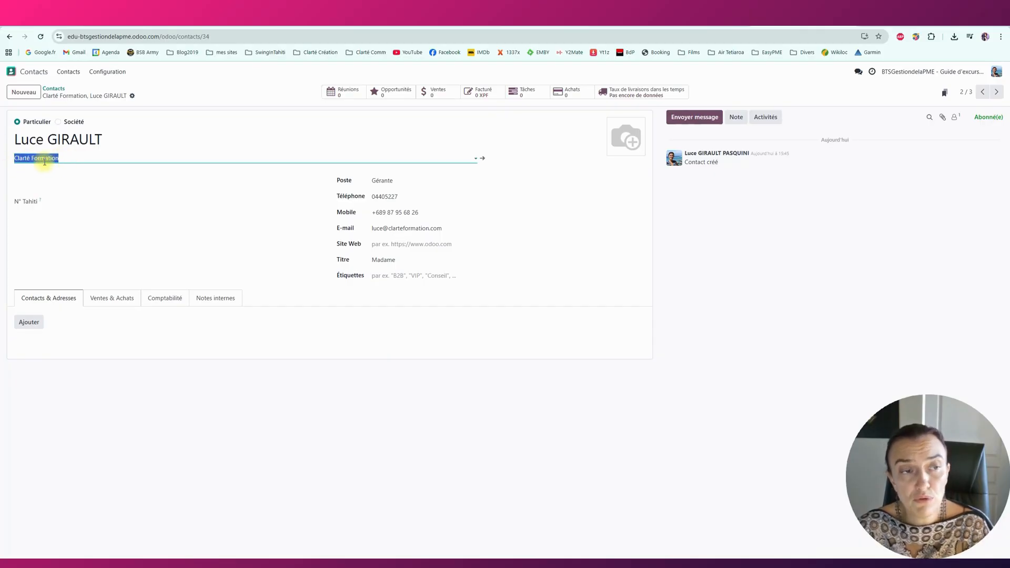
pyautogui.click(54, 88)
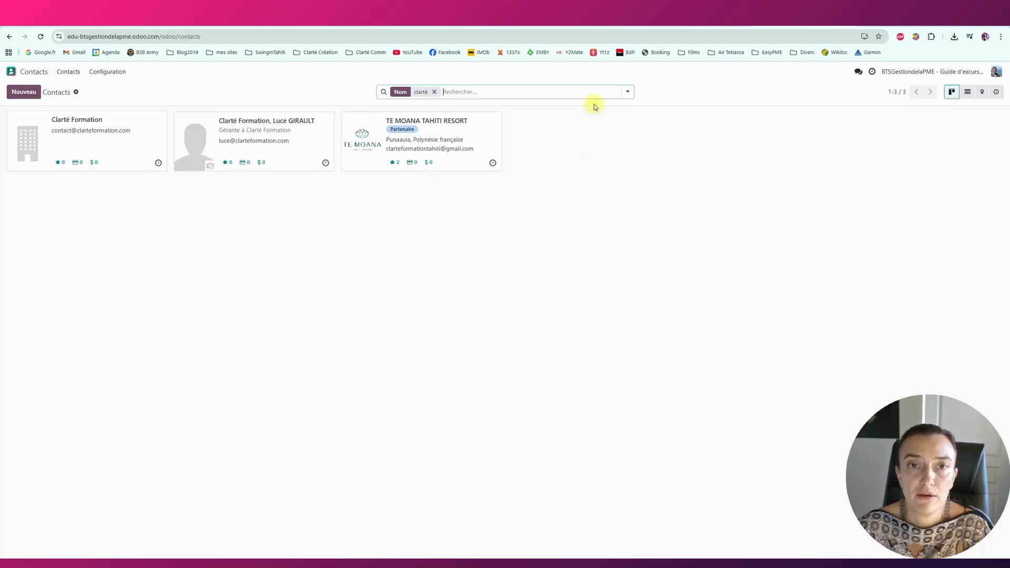
pyautogui.click(434, 91)
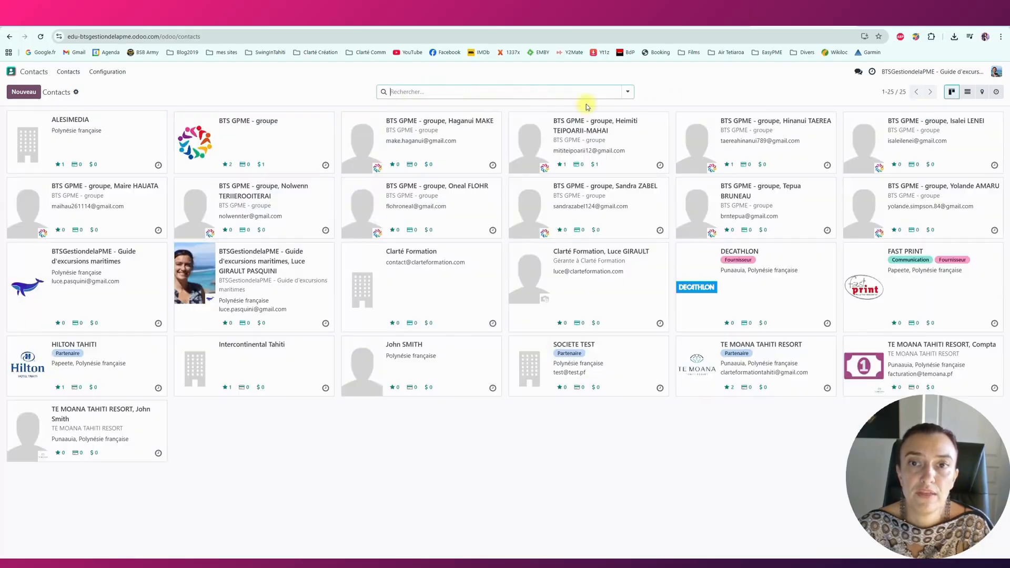
# Briefly filter the contacts to Sociétés (companies only), then remove that filter.
pyautogui.click(628, 93)
pyautogui.click(270, 140)
pyautogui.click(277, 405)
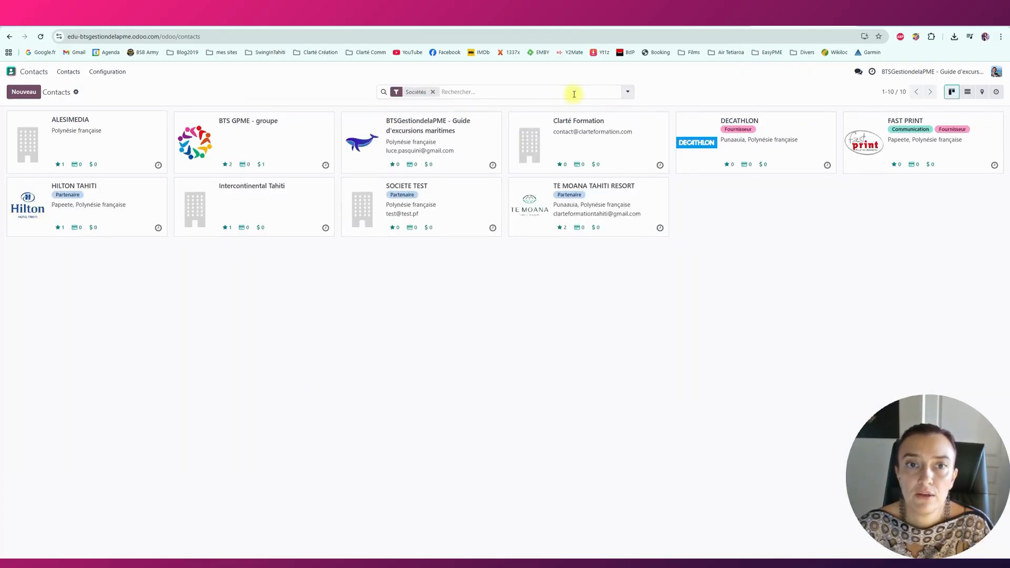
pyautogui.click(433, 92)
# Filter to Particuliers and show the 15 individual contacts as a list.
pyautogui.click(628, 92)
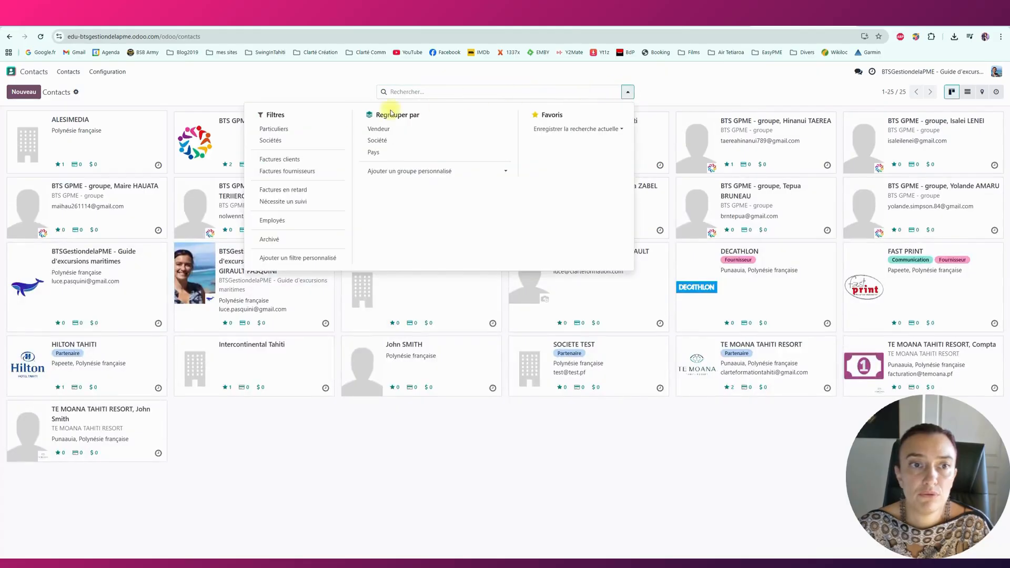
pyautogui.click(273, 129)
pyautogui.click(223, 381)
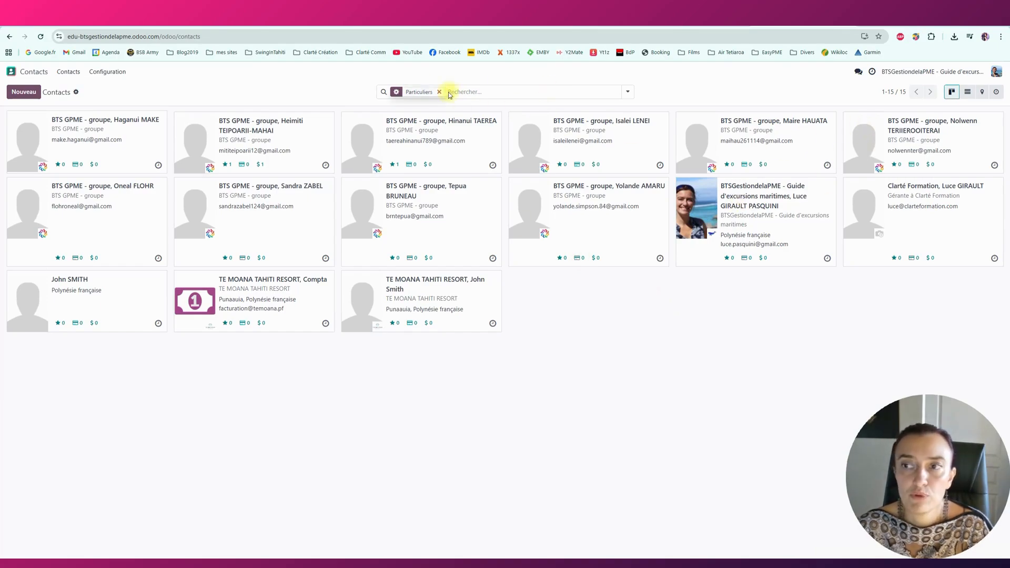
pyautogui.click(969, 95)
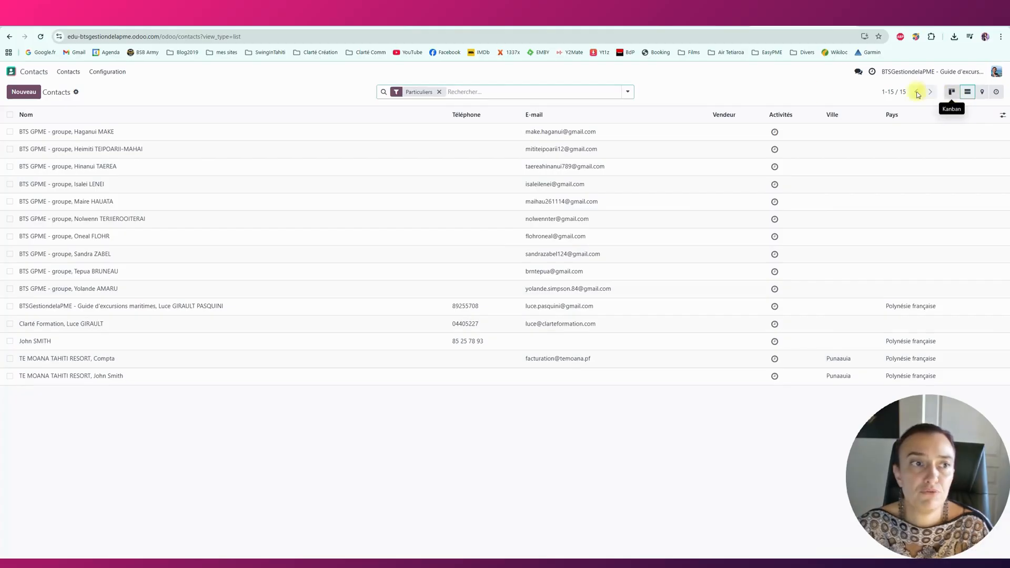
# Clear the Particuliers filter and show all 25 contacts as Kanban cards.
pyautogui.click(438, 92)
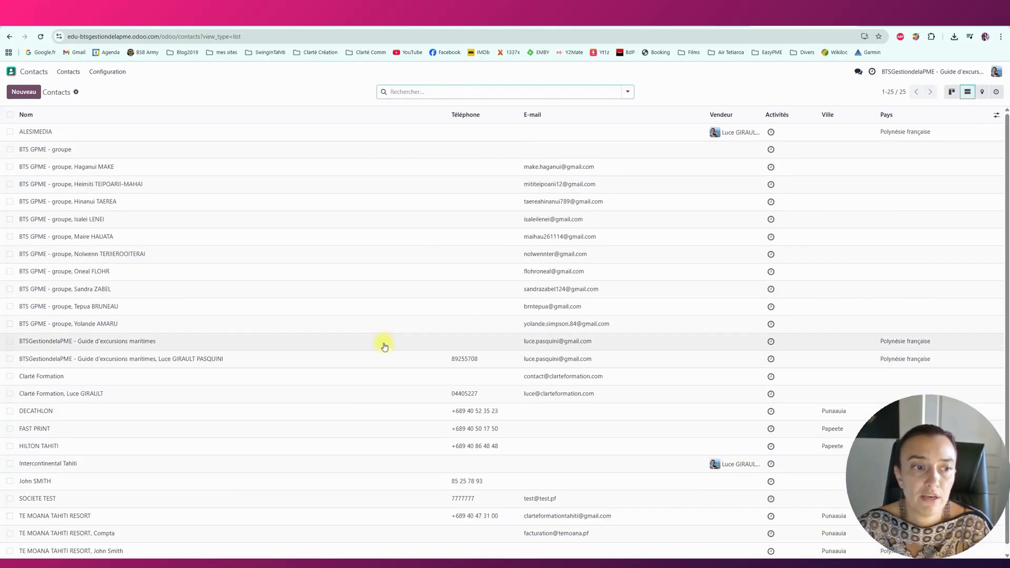
pyautogui.click(951, 94)
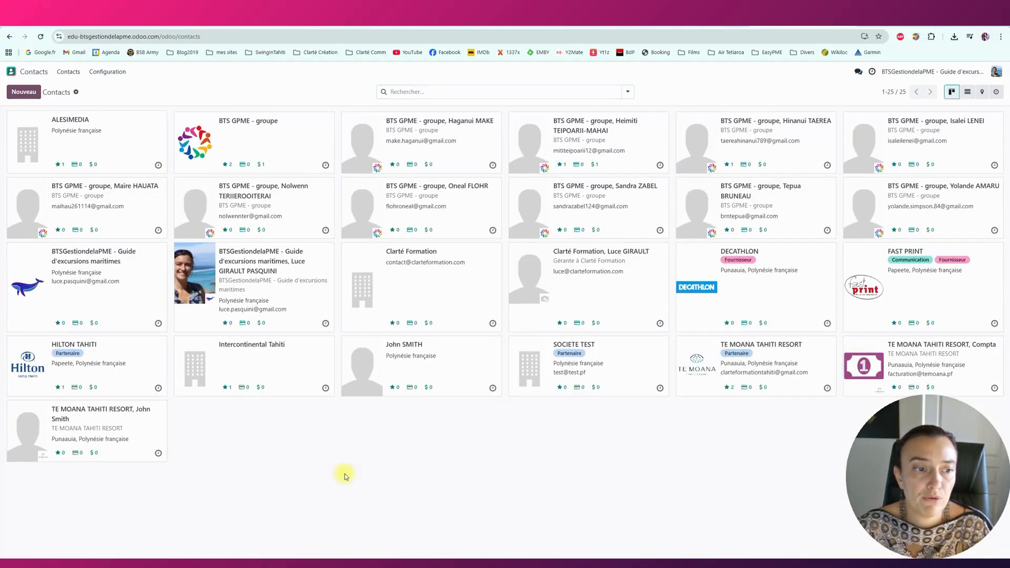